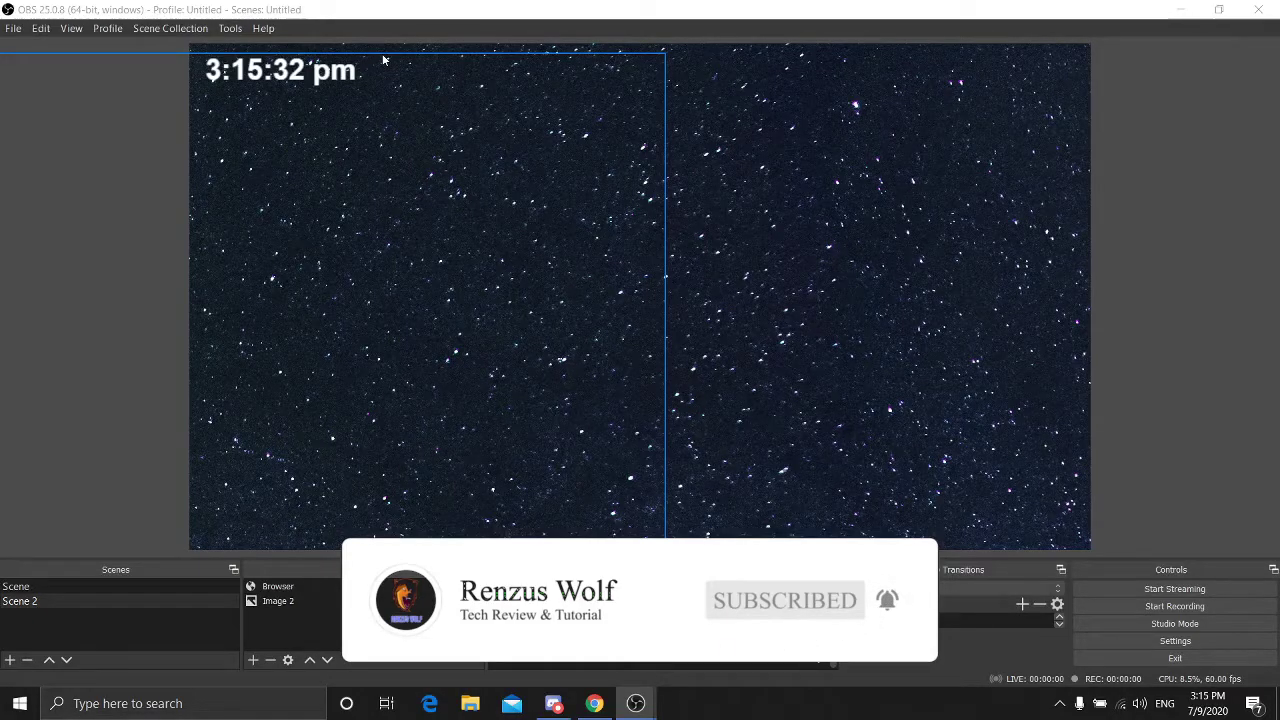
Step: Check the existing OBS clock scene and system time, then bring up Chrome's Free Clocks page
left_click(884, 405)
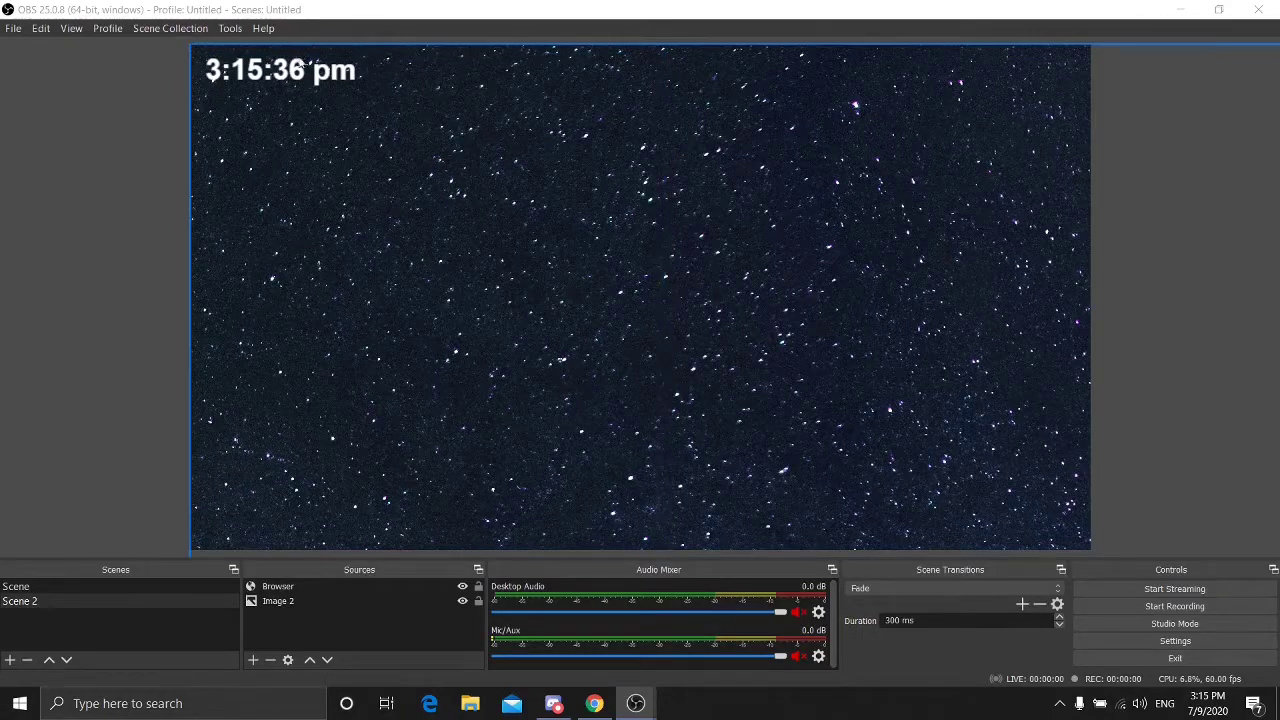
left_click(1140, 434)
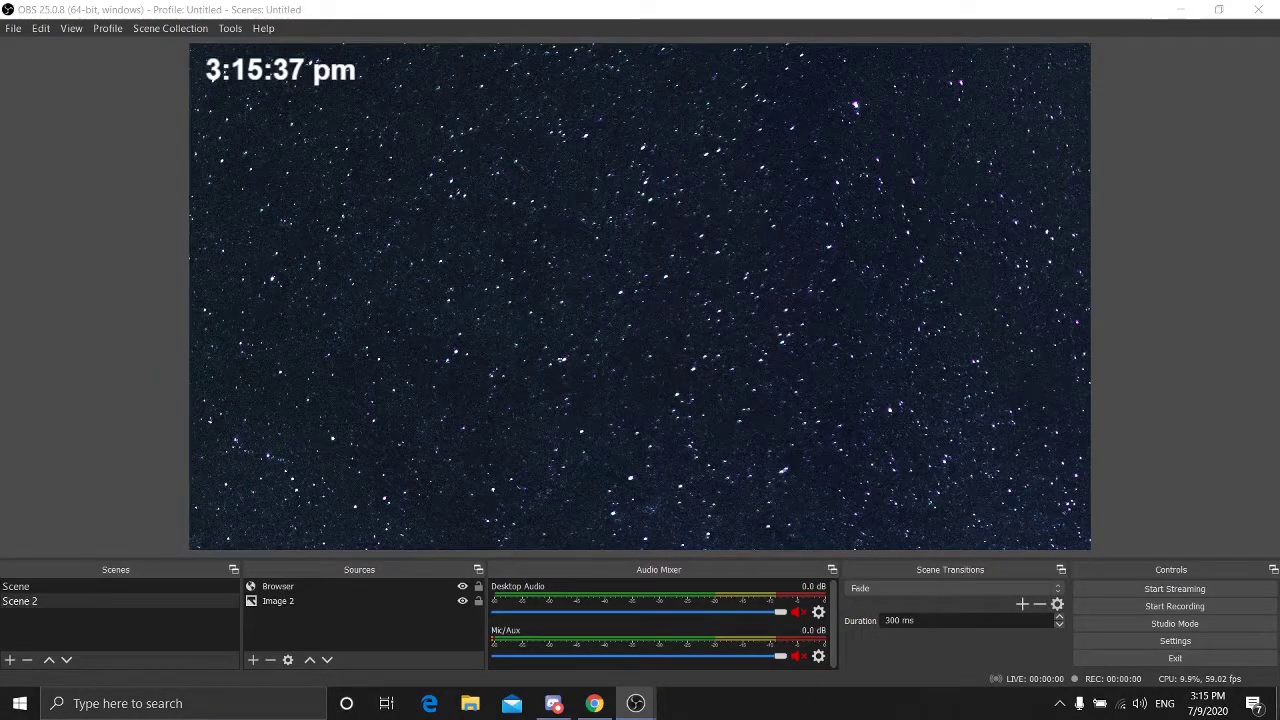
left_click(1218, 712)
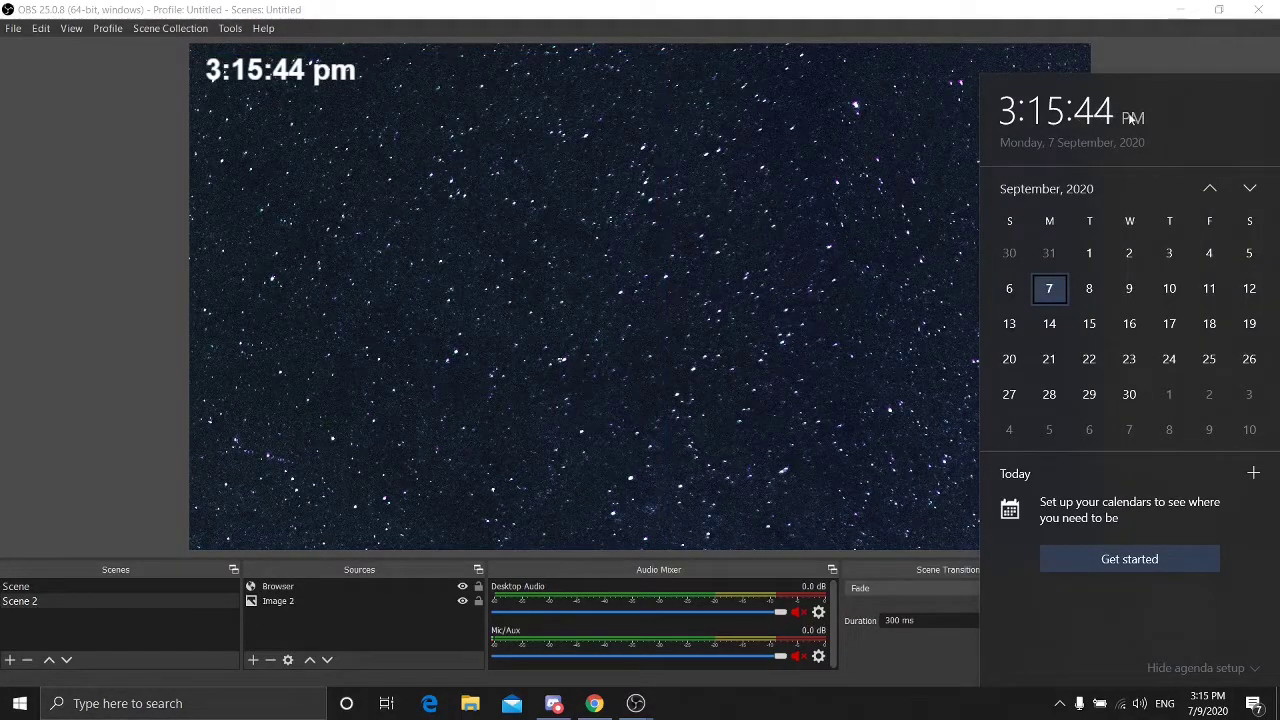
left_click(946, 119)
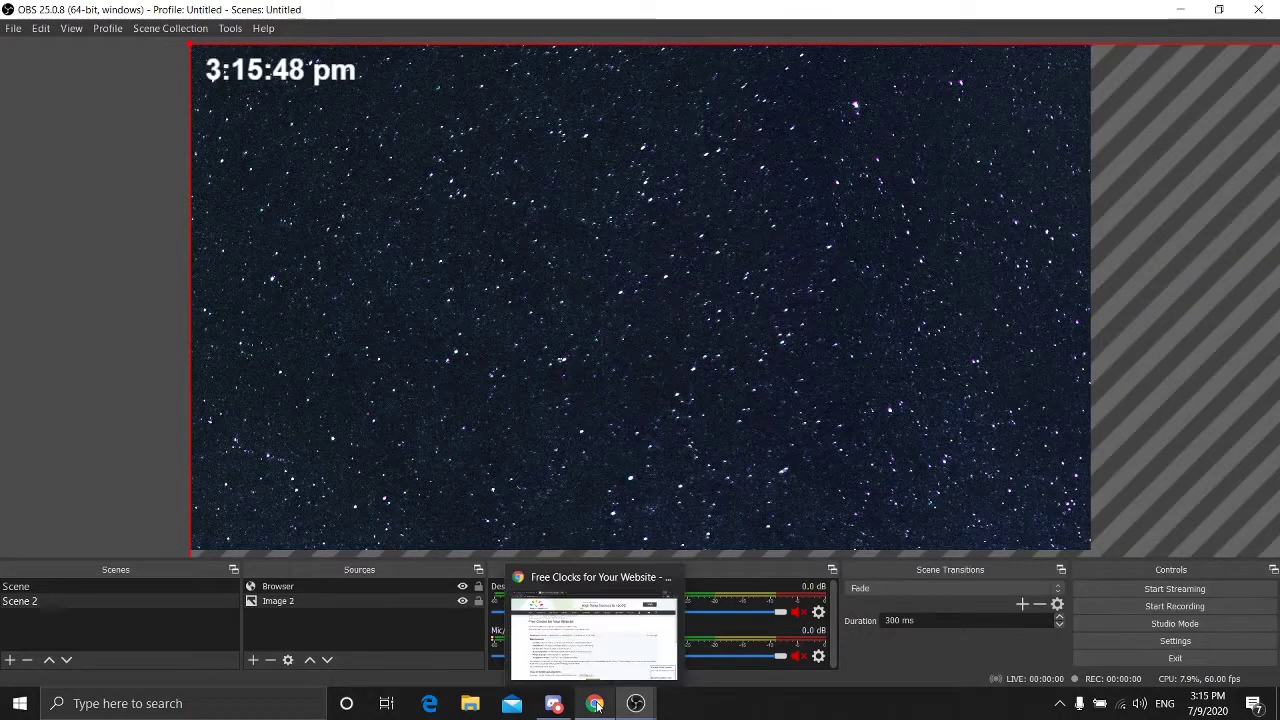
left_click(596, 704)
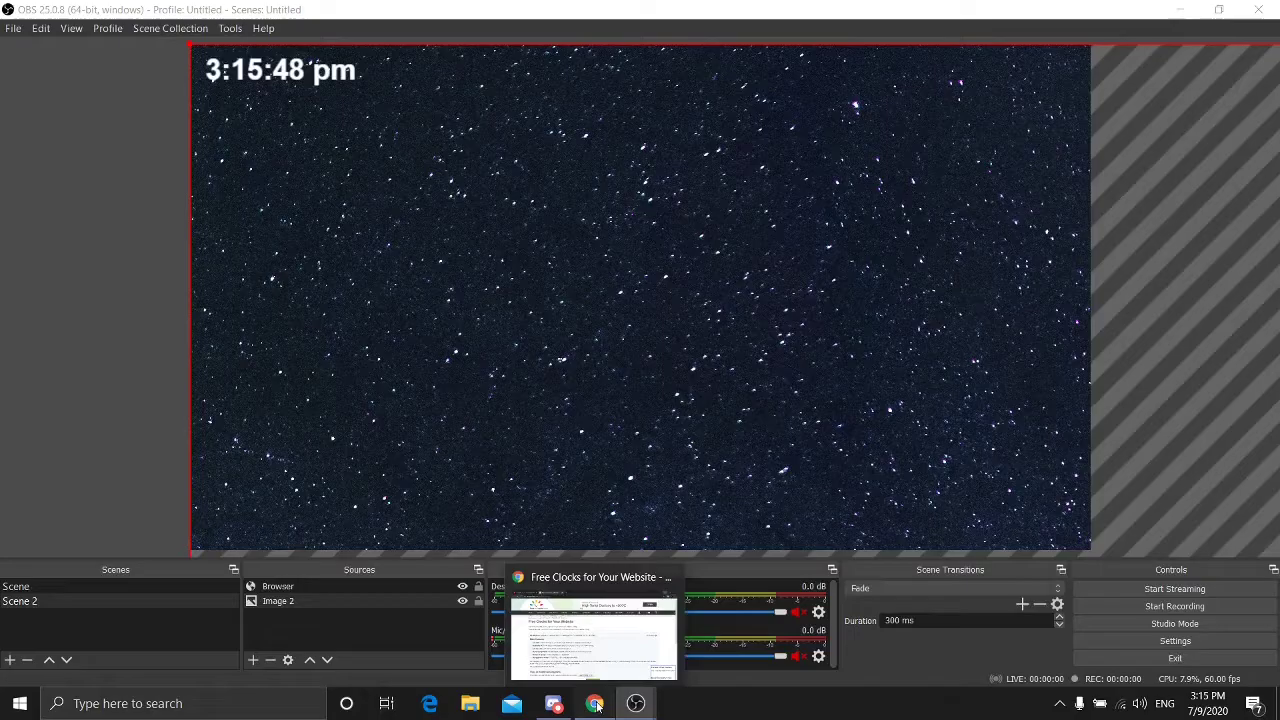
left_click(596, 704)
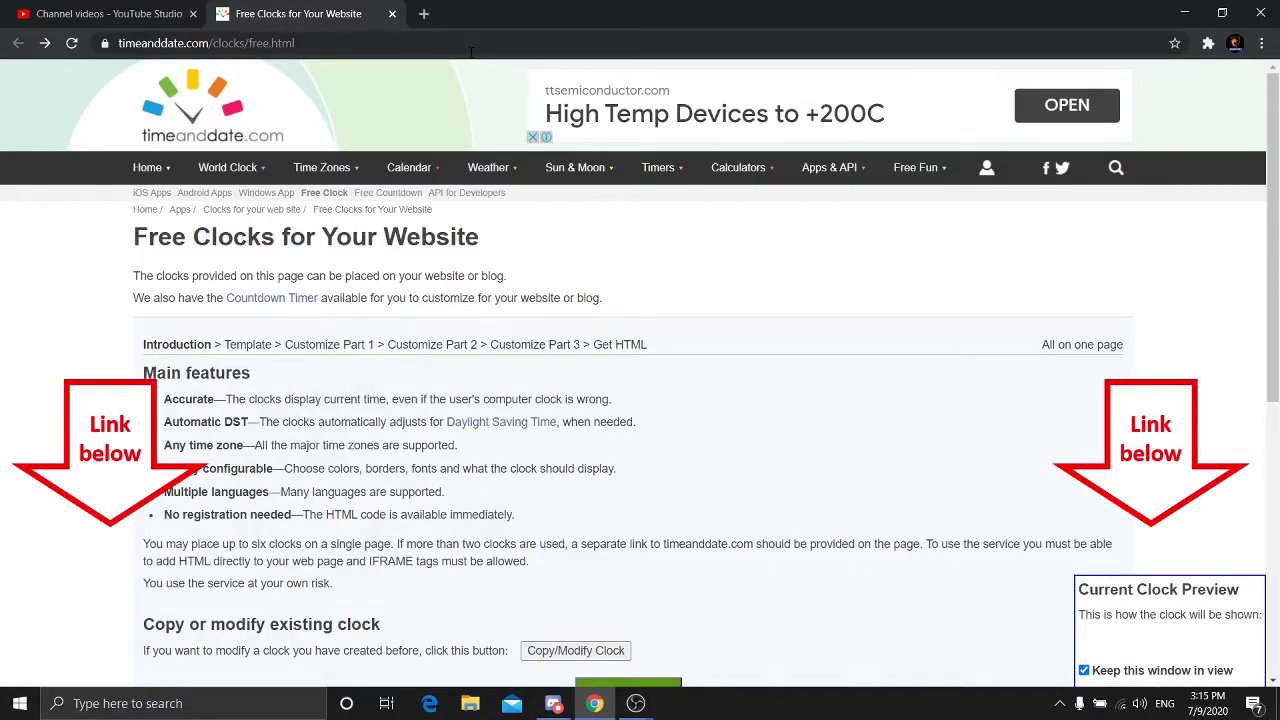
Step: Scroll the Free Clocks for Your Website page and start the free clock wizard
scroll(410, 90, "down", 3)
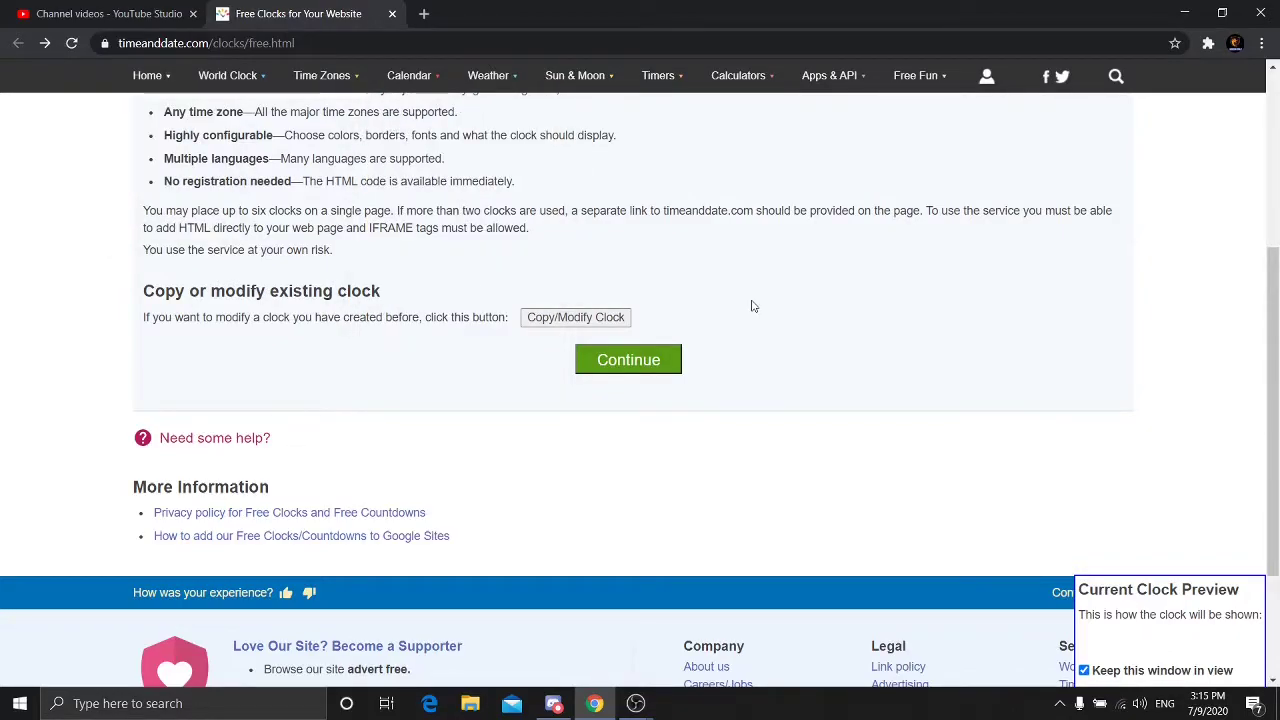
scroll(270, 308, "down", 1)
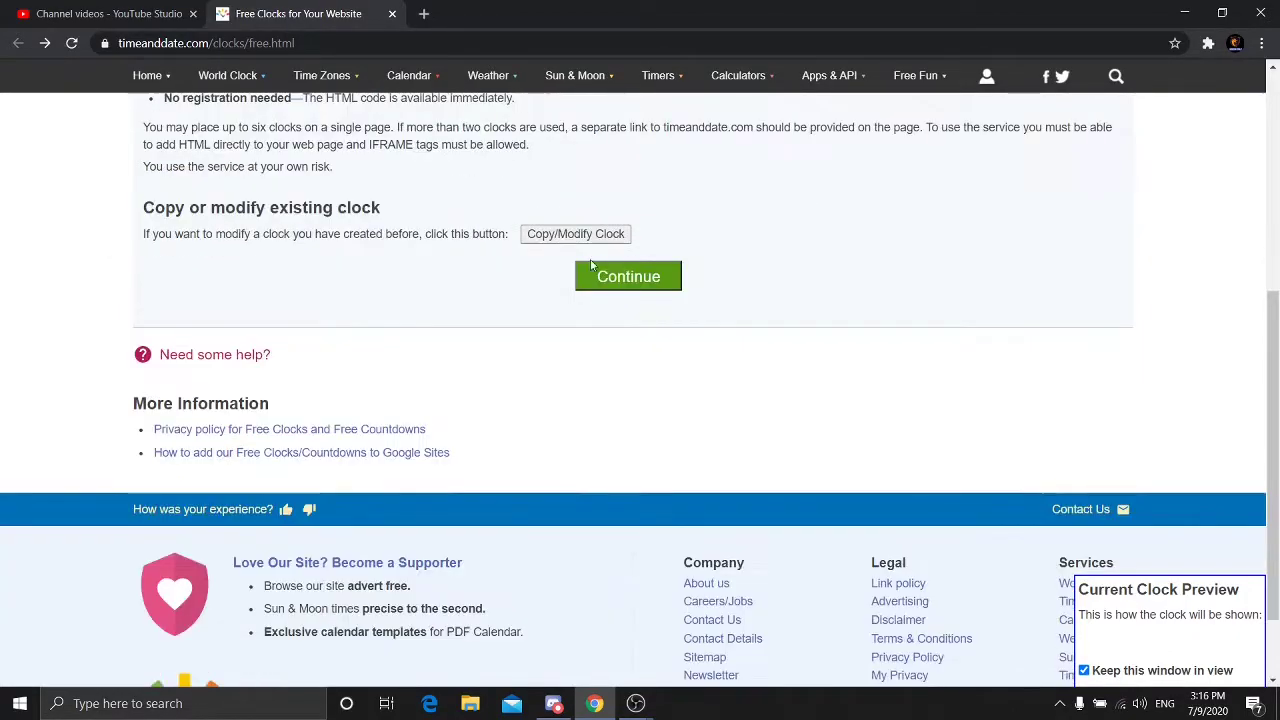
left_click(585, 276)
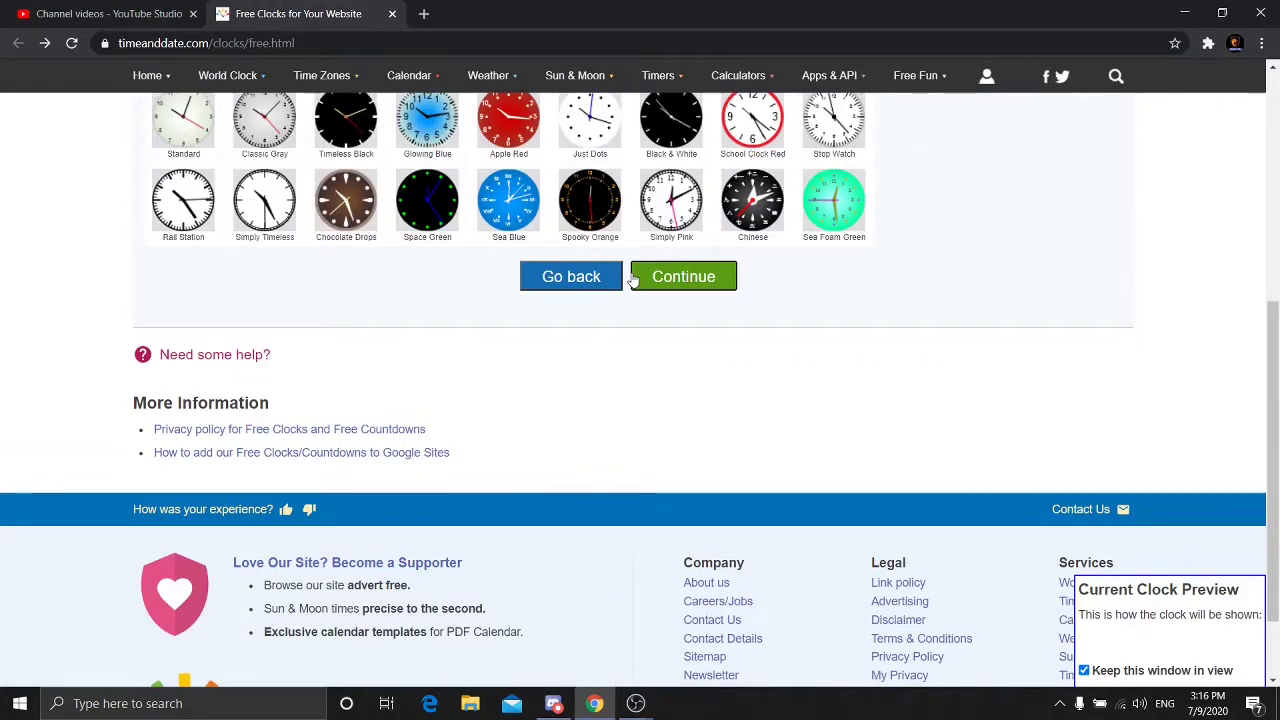
scroll(690, 280, "up", 4)
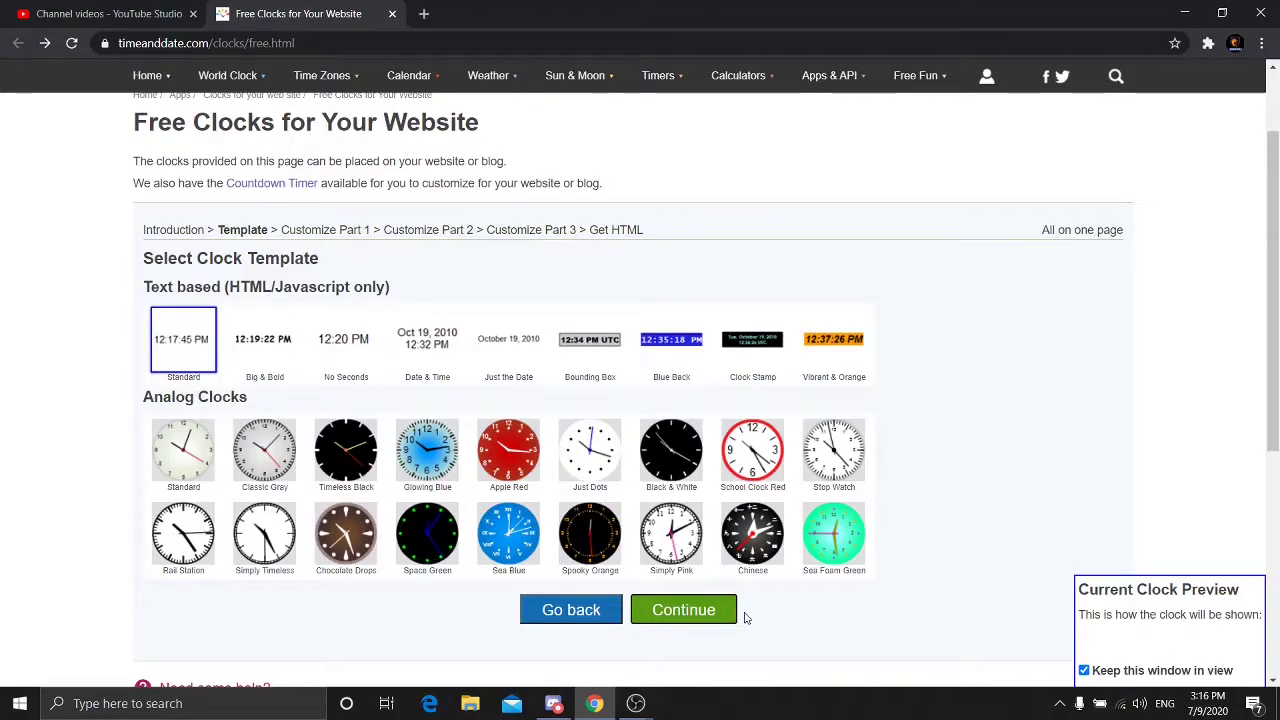
left_click(683, 612)
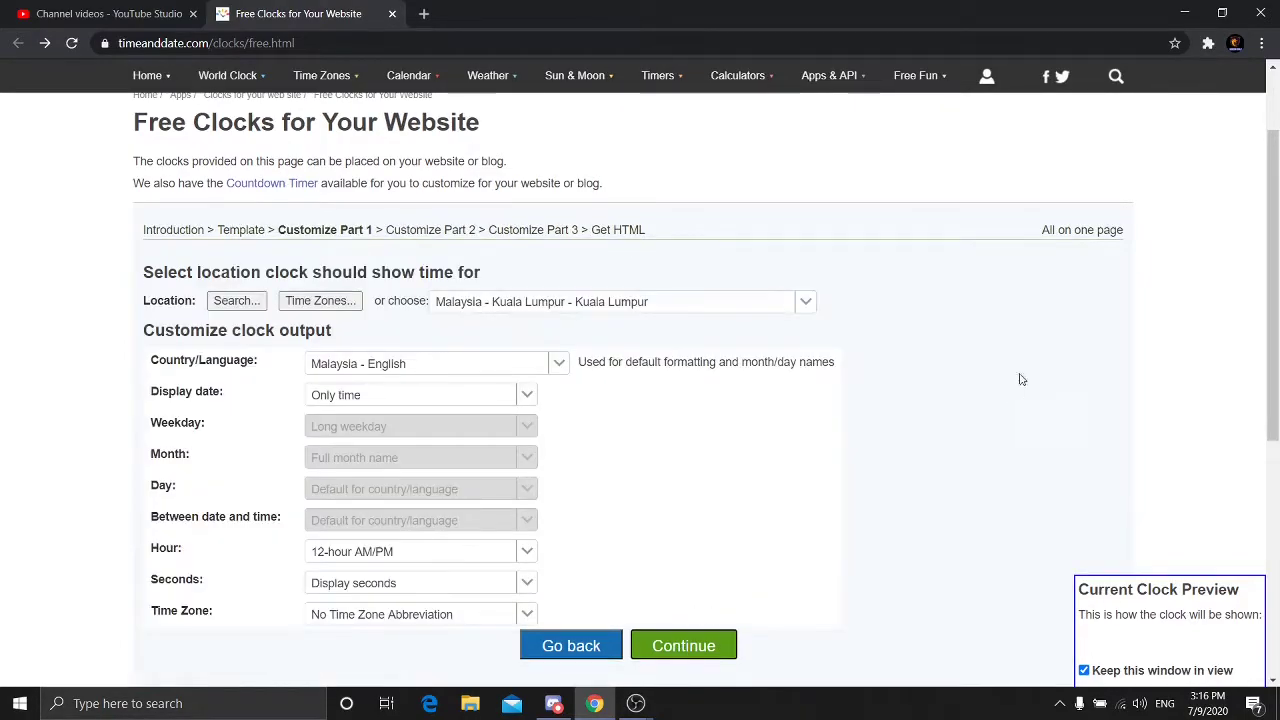
scroll(451, 380, "down", 1)
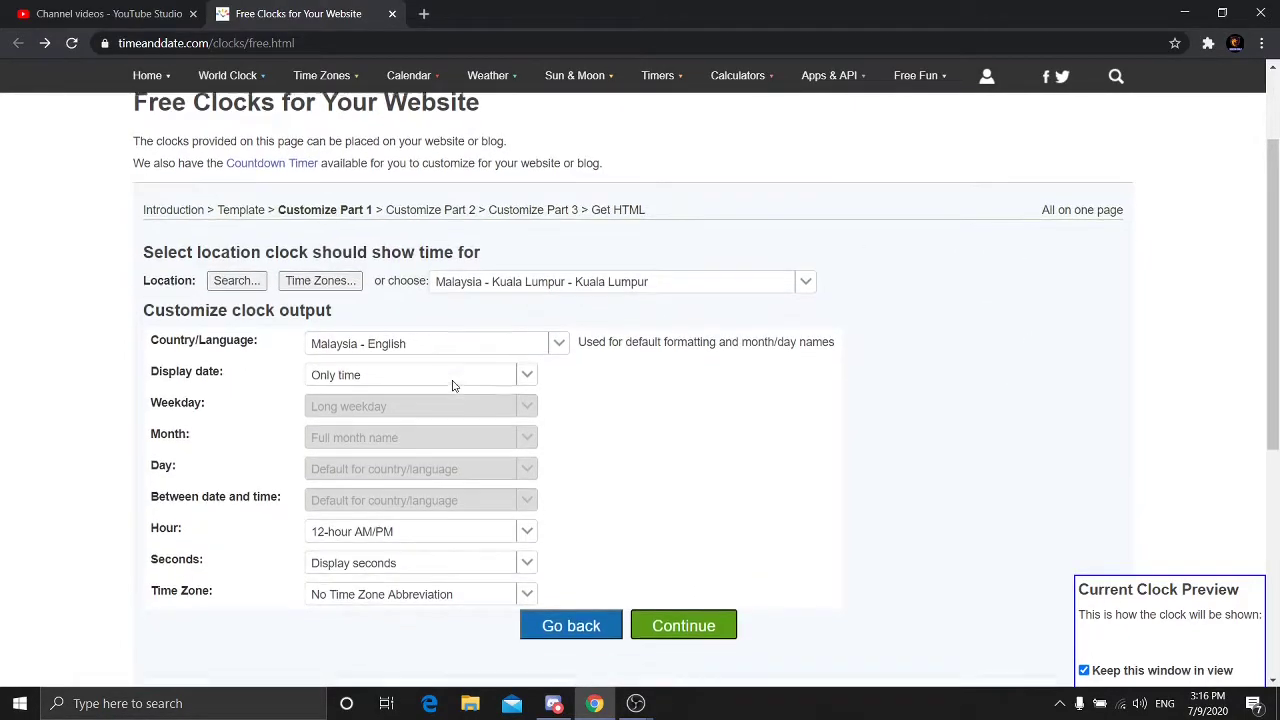
left_click(458, 288)
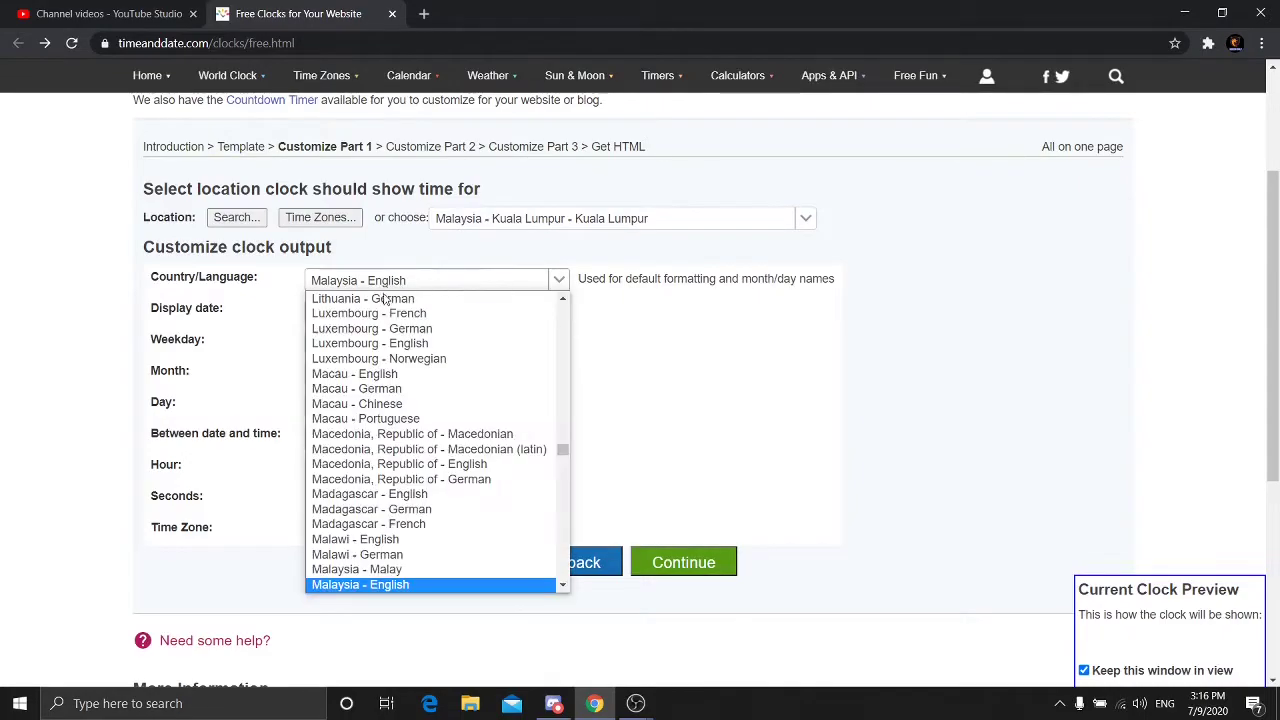
left_click(755, 367)
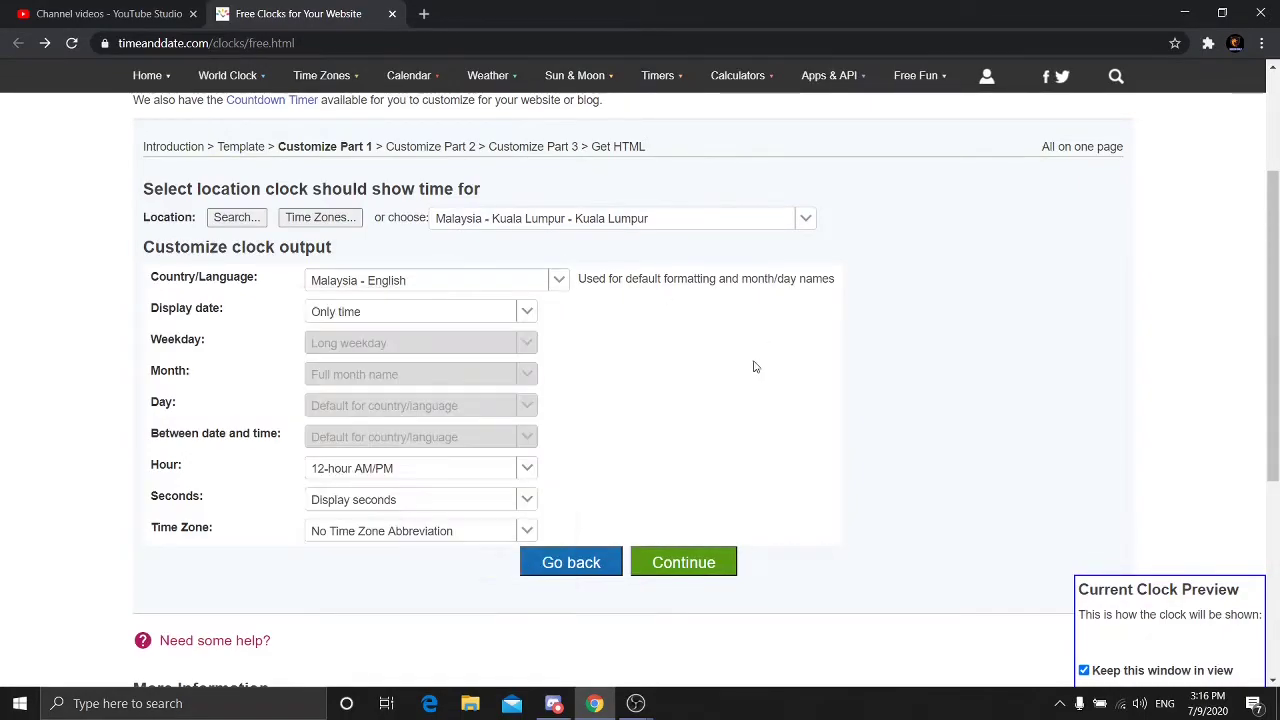
left_click(397, 313)
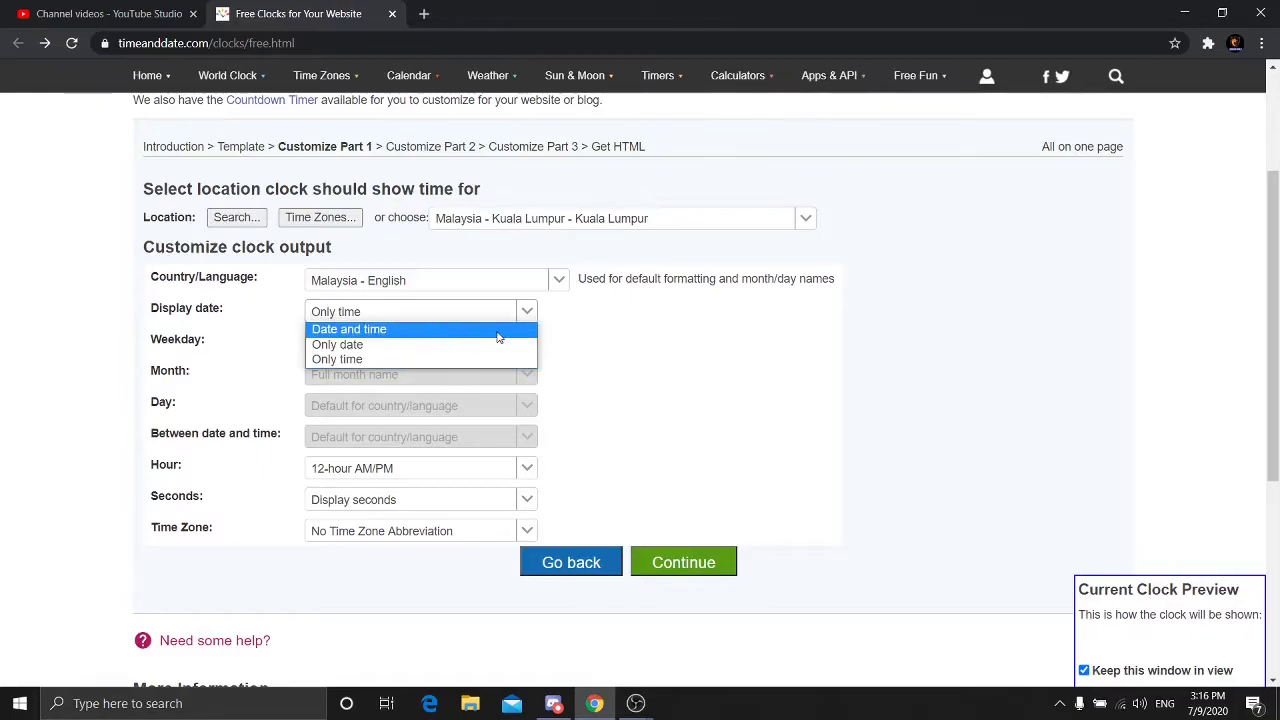
left_click(363, 362)
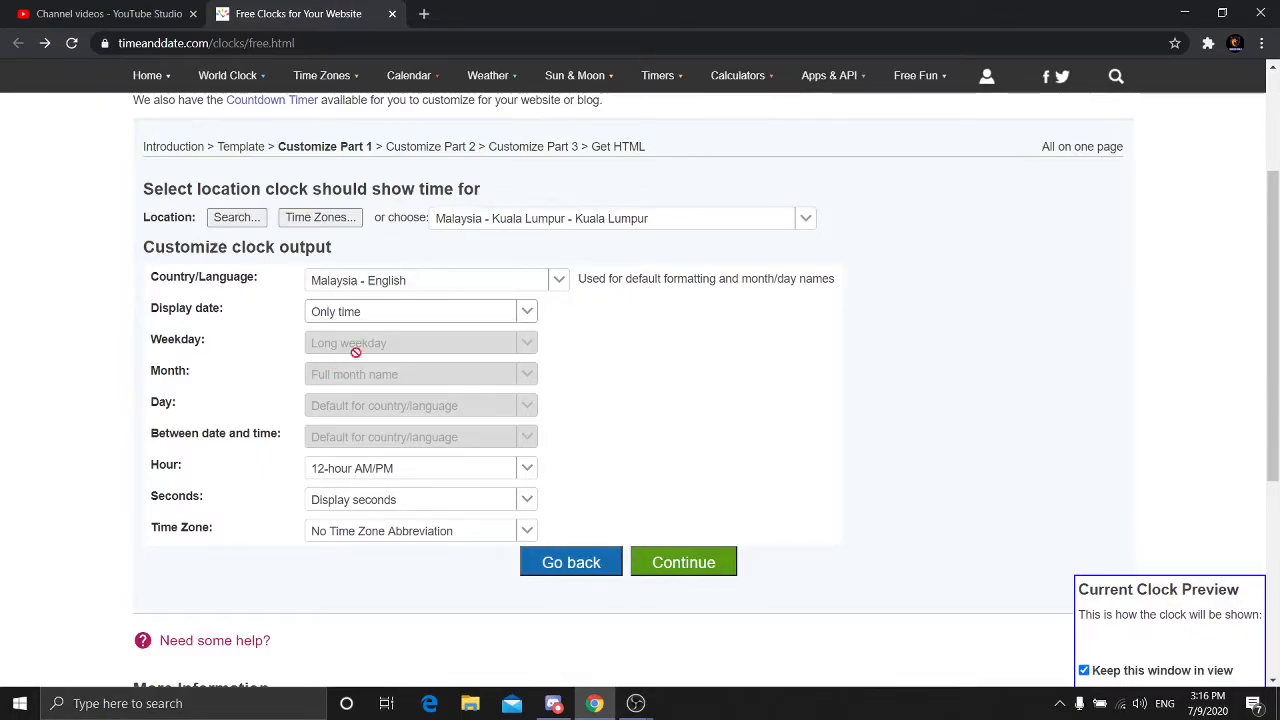
scroll(490, 318, "down", 2)
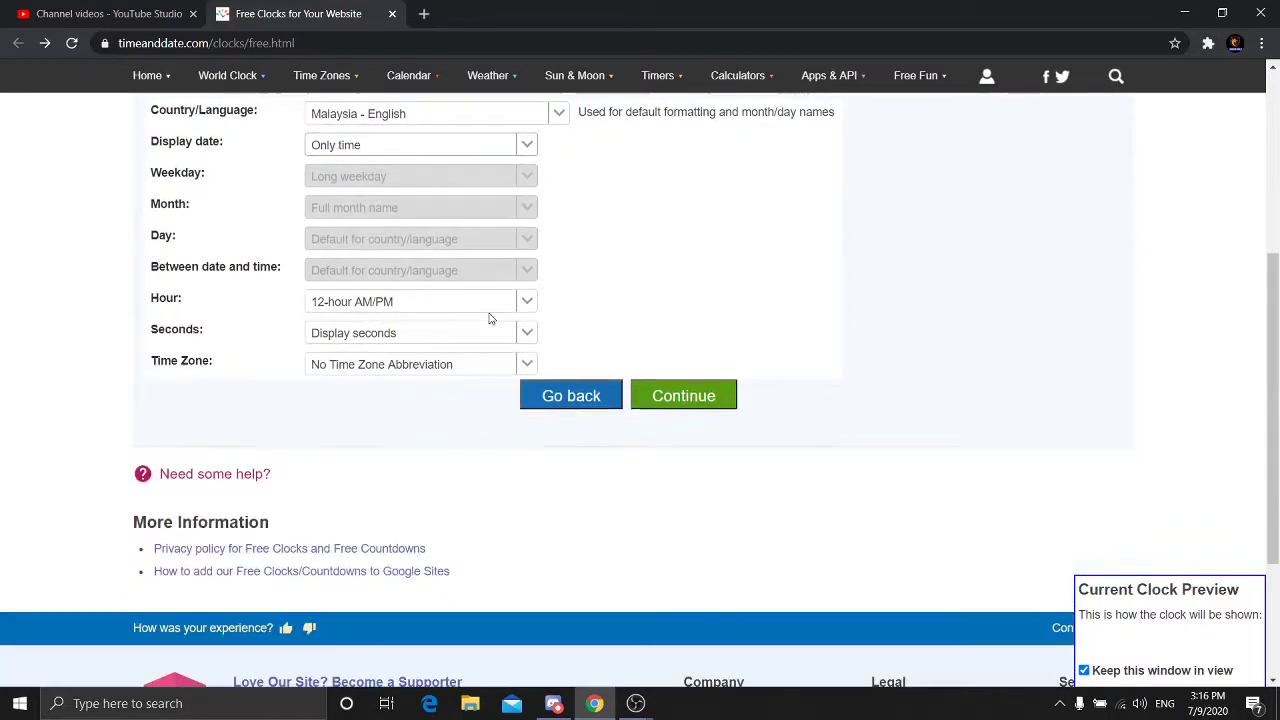
left_click(440, 305)
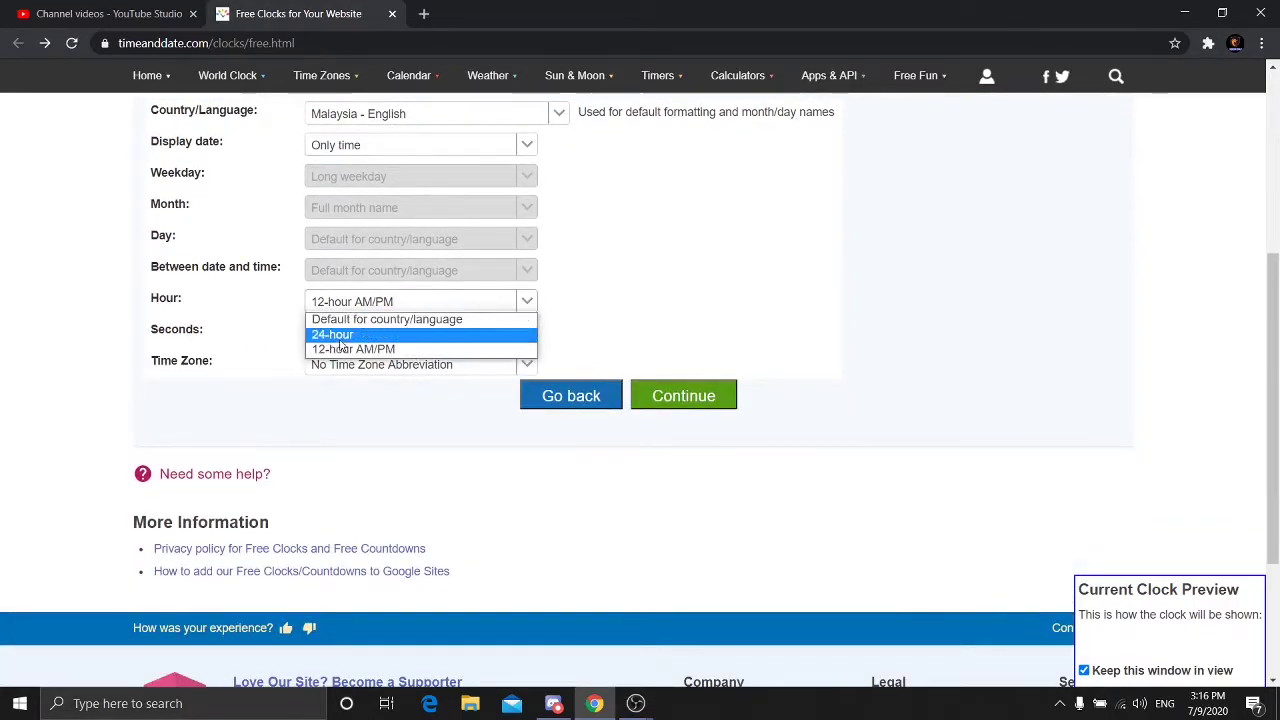
left_click(394, 350)
scroll(386, 309, "down", 1)
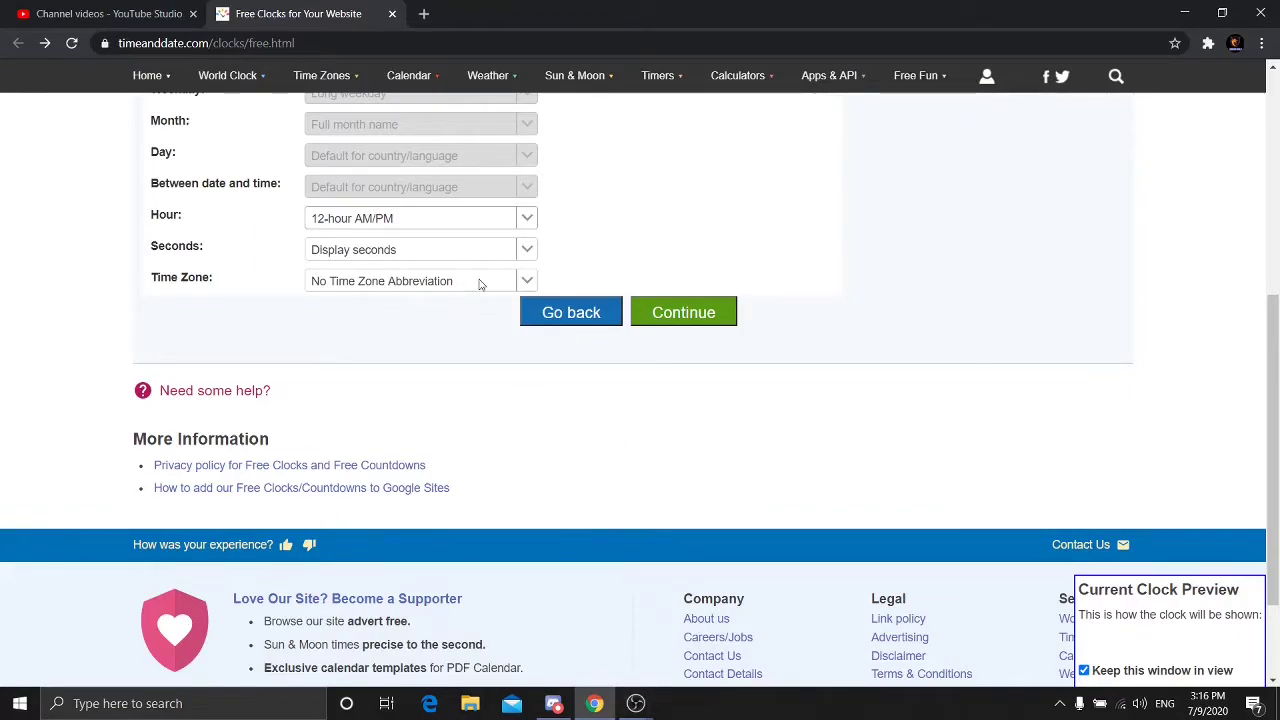
mouse_move(637, 705)
left_click(562, 627)
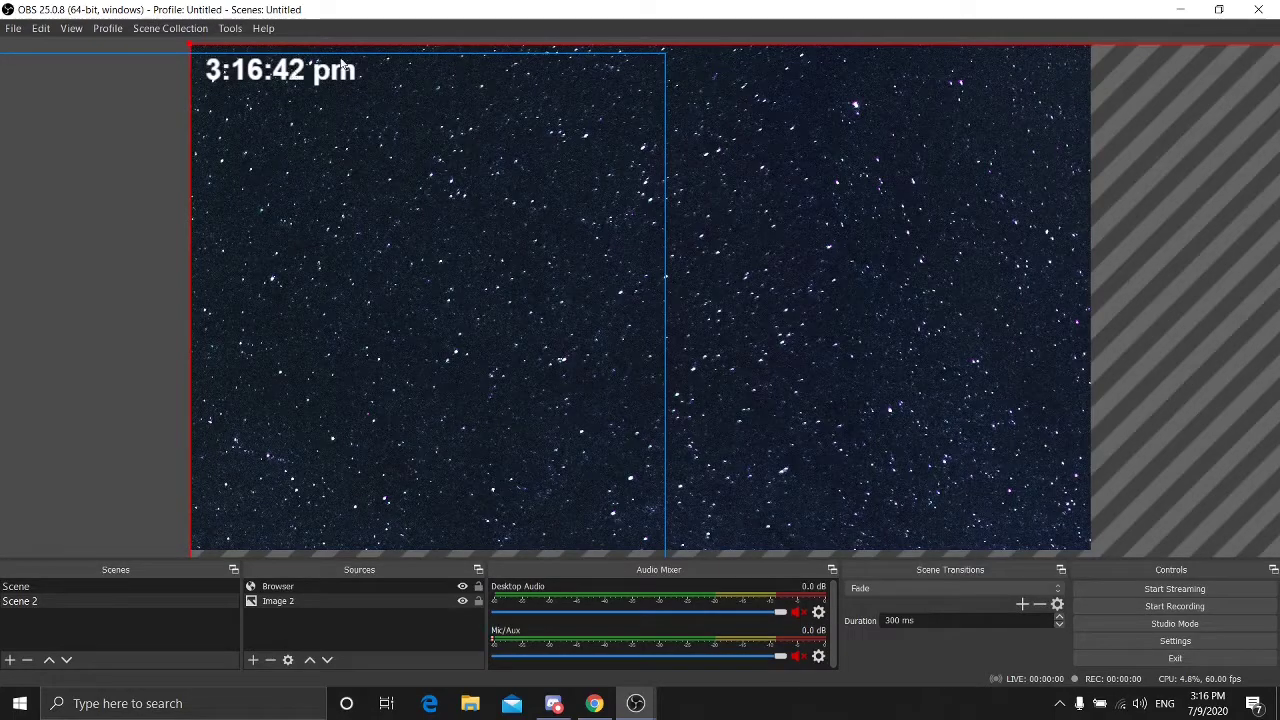
key("alt+Tab")
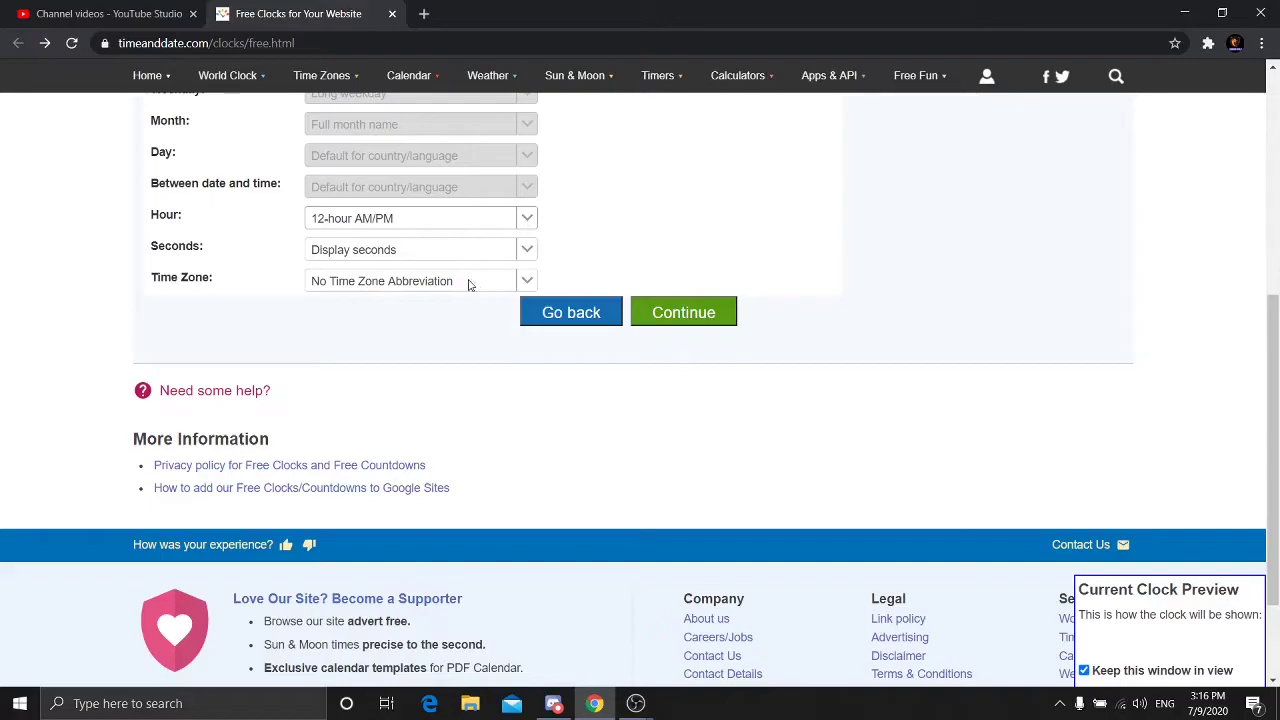
Step: Keep the clock text at font size 30 in white FFFFFF, then advance to borders and background
scroll(592, 284, "up", 2)
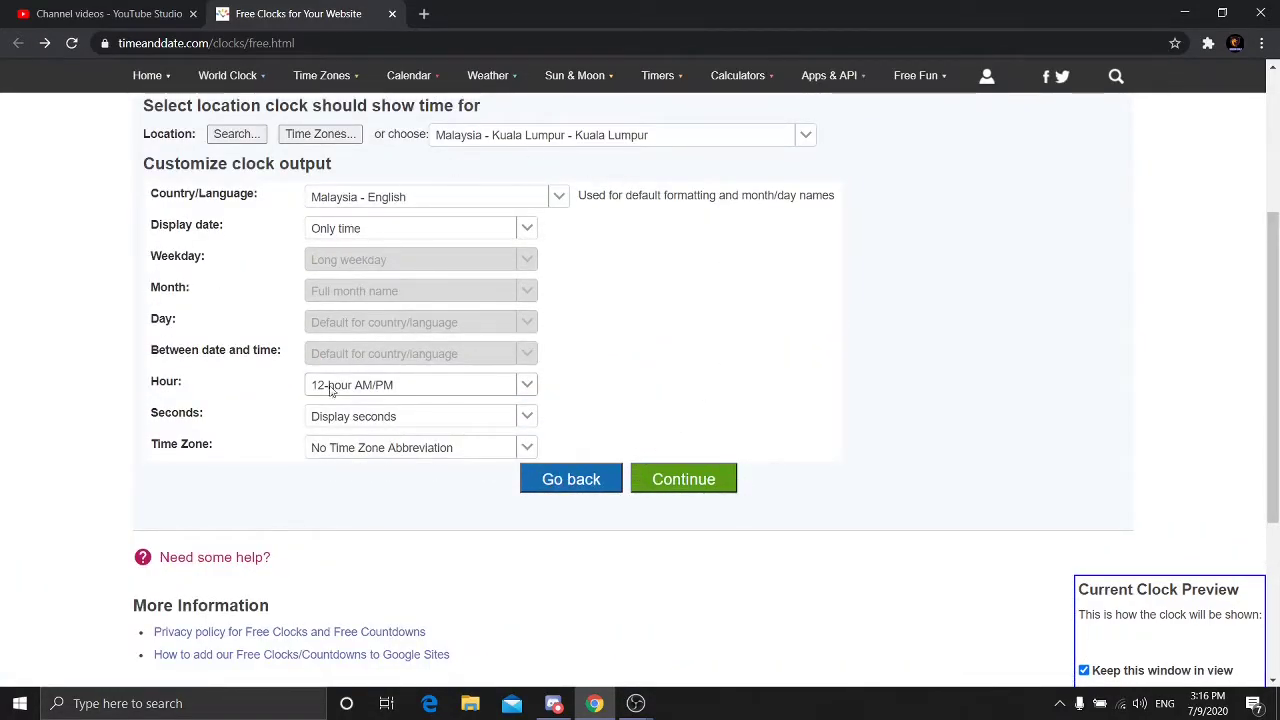
left_click(668, 480)
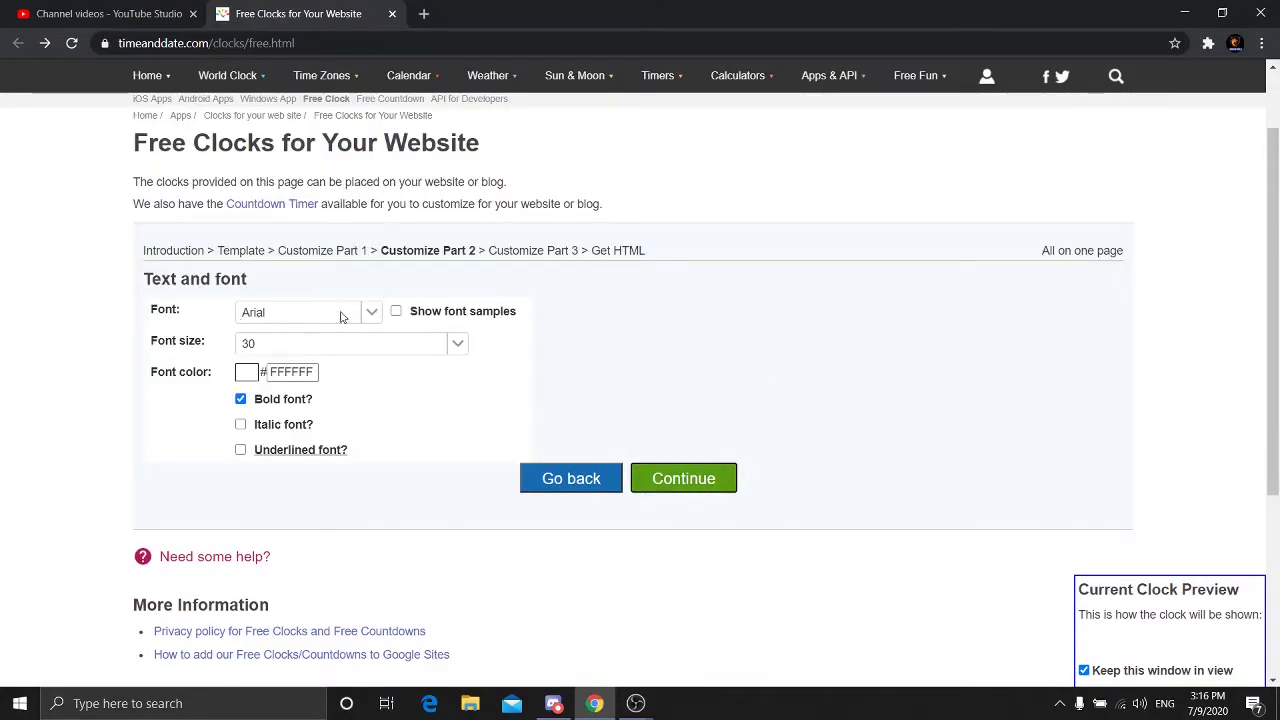
left_click(296, 348)
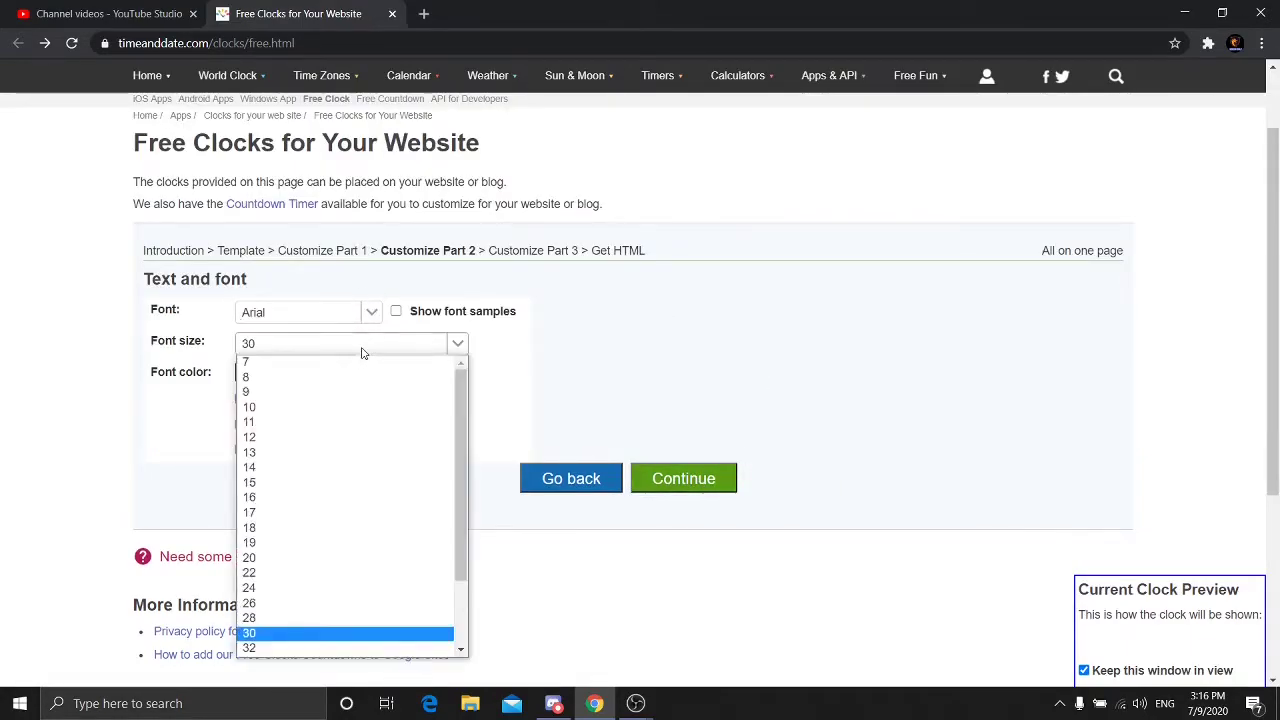
left_click(319, 628)
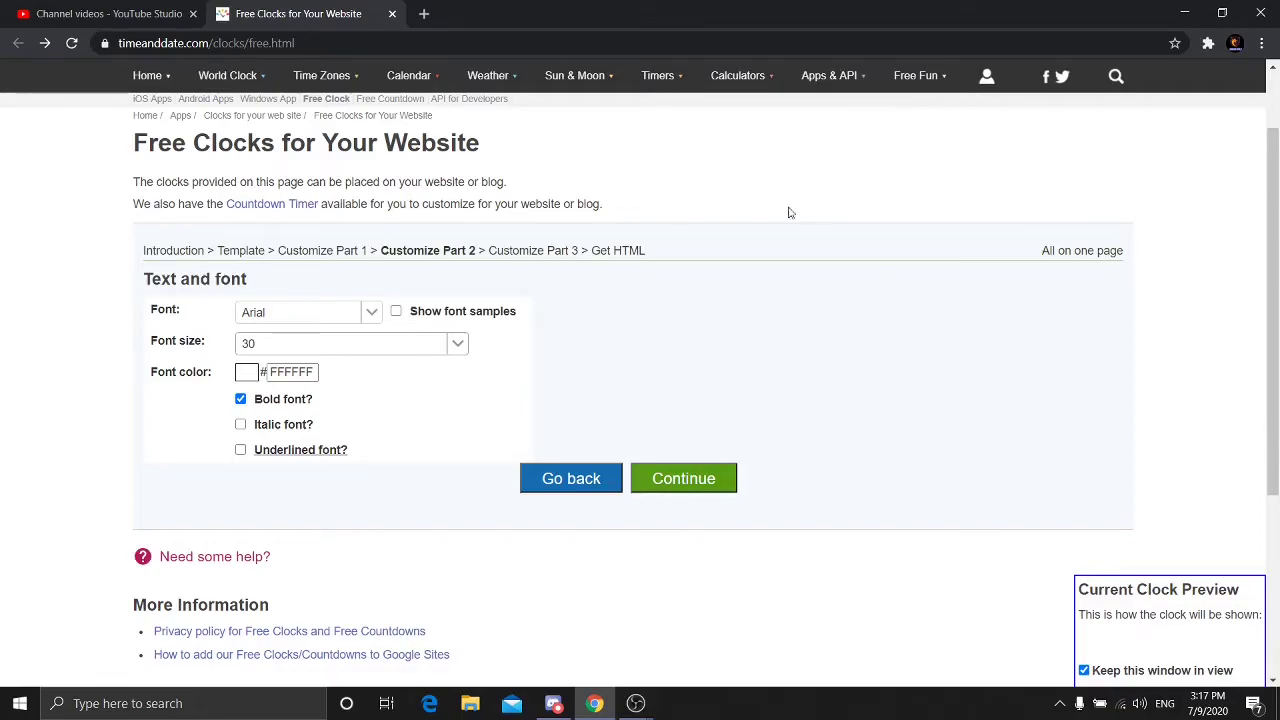
left_click(243, 373)
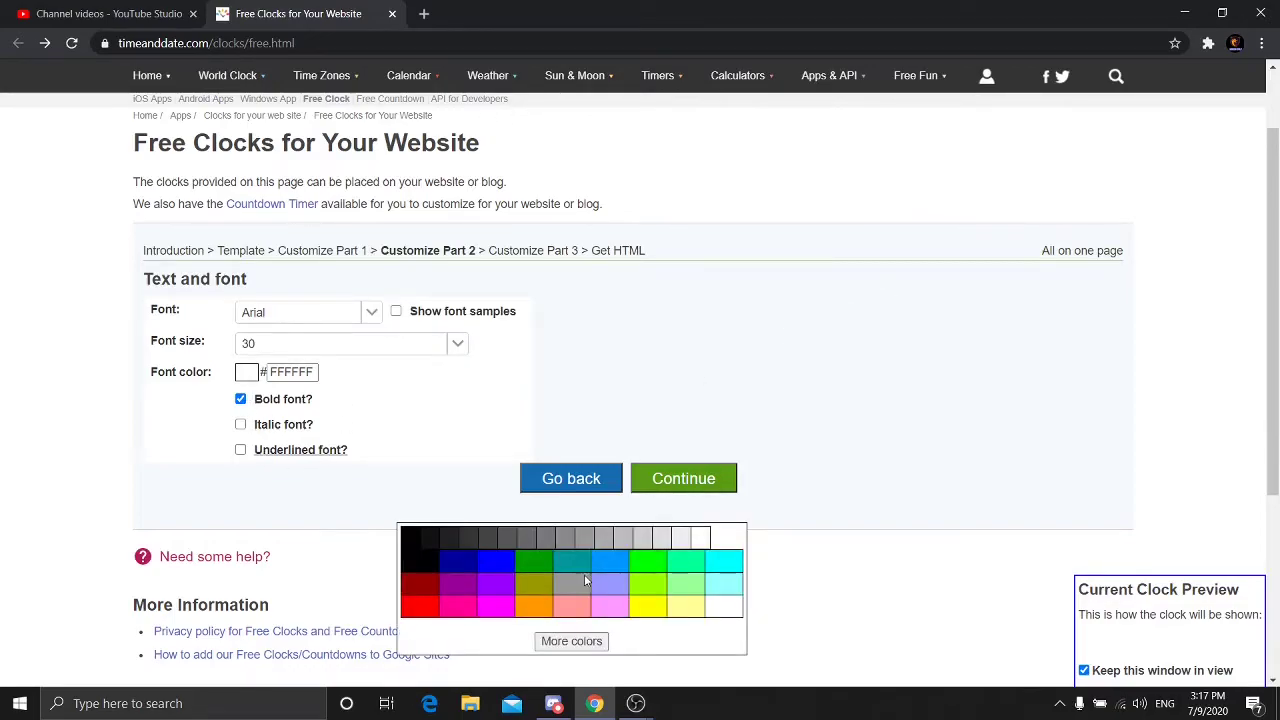
left_click(729, 607)
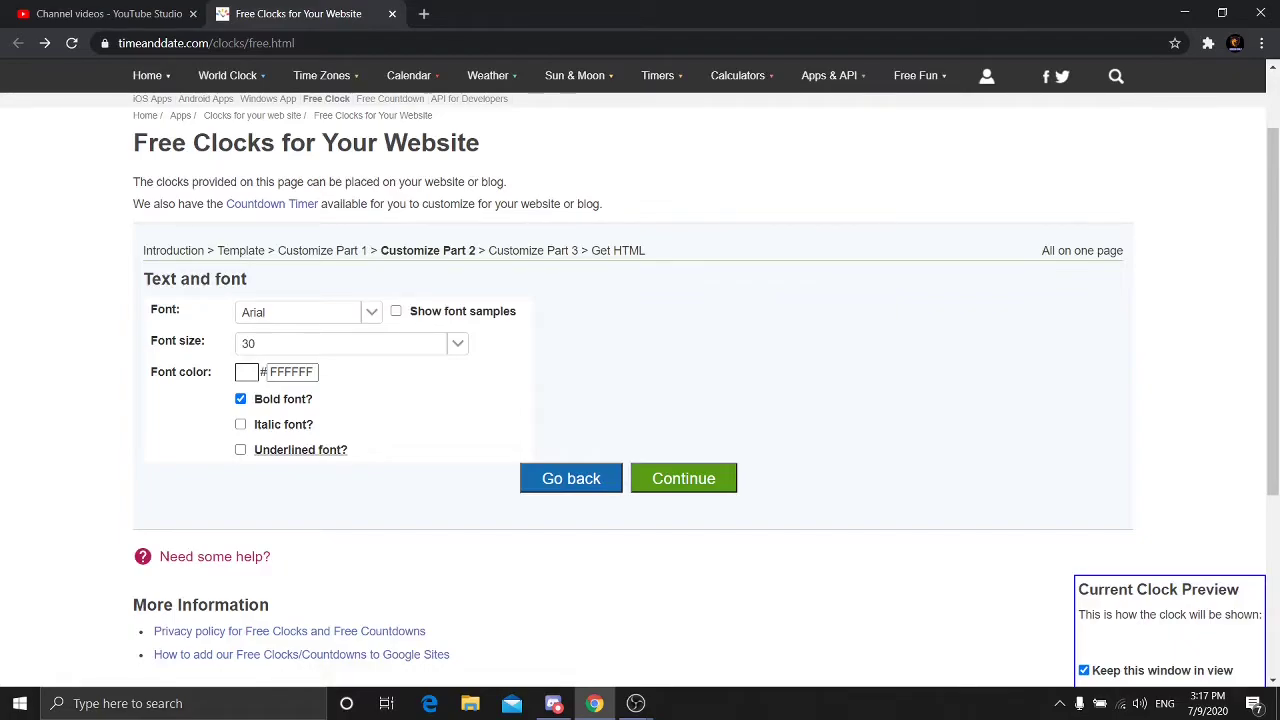
key("alt+Tab")
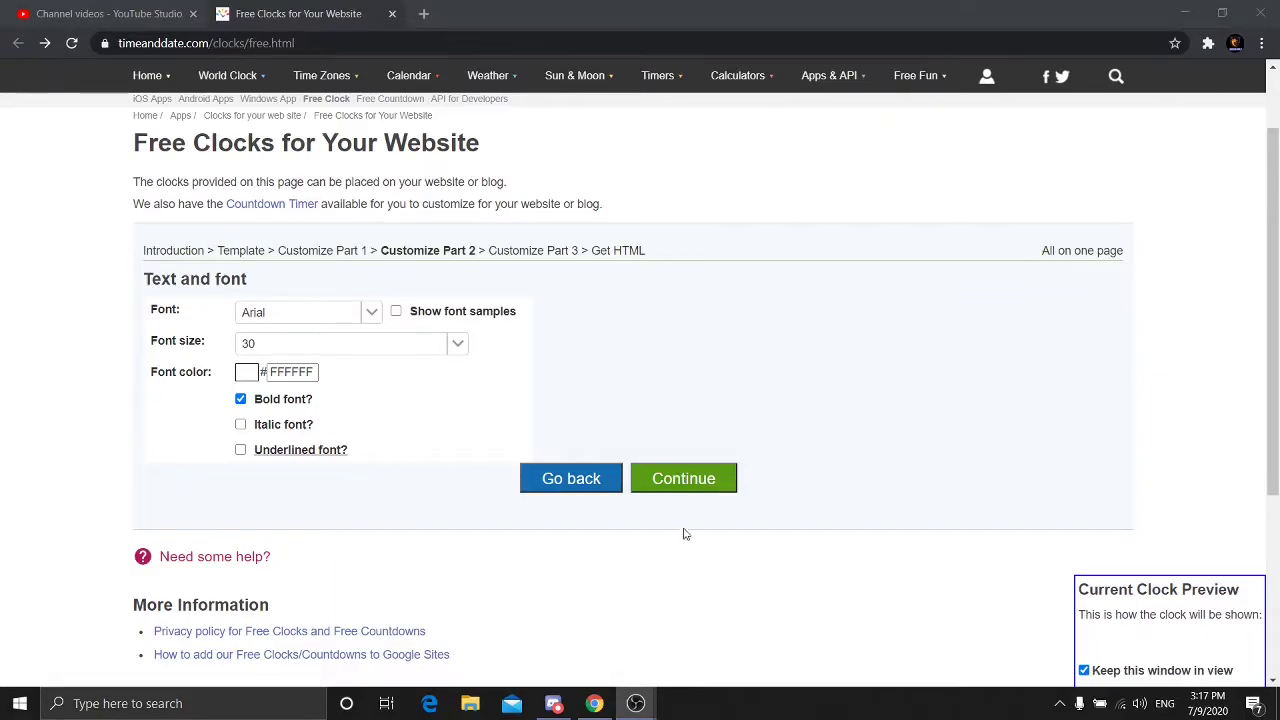
left_click(684, 487)
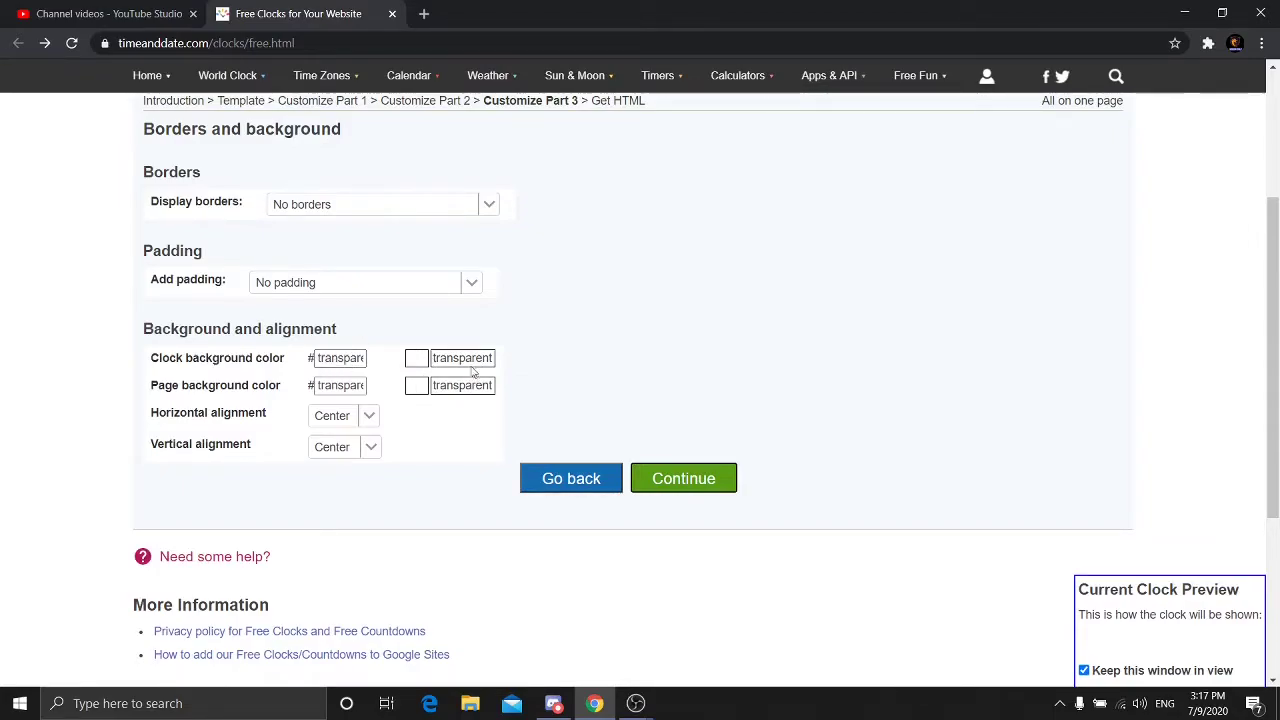
Step: Leave the clock background transparent and generate the Get HTML iframe embed code
left_click(419, 358)
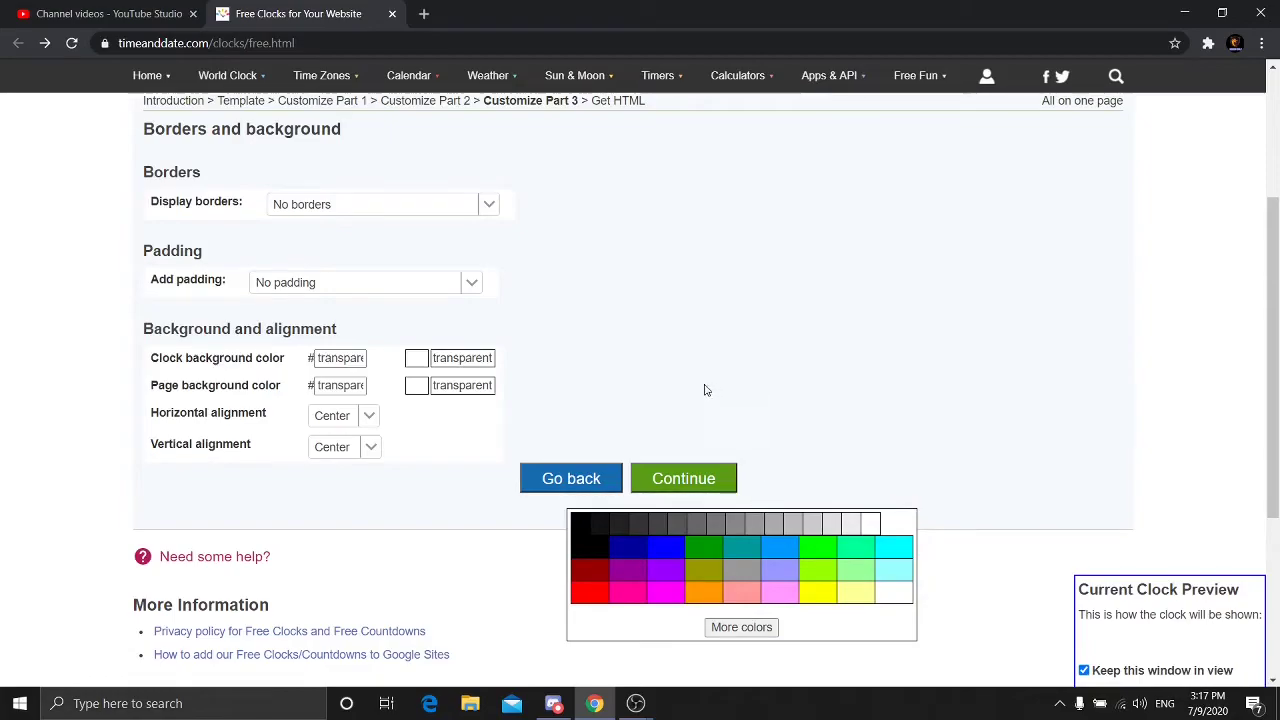
left_click(477, 362)
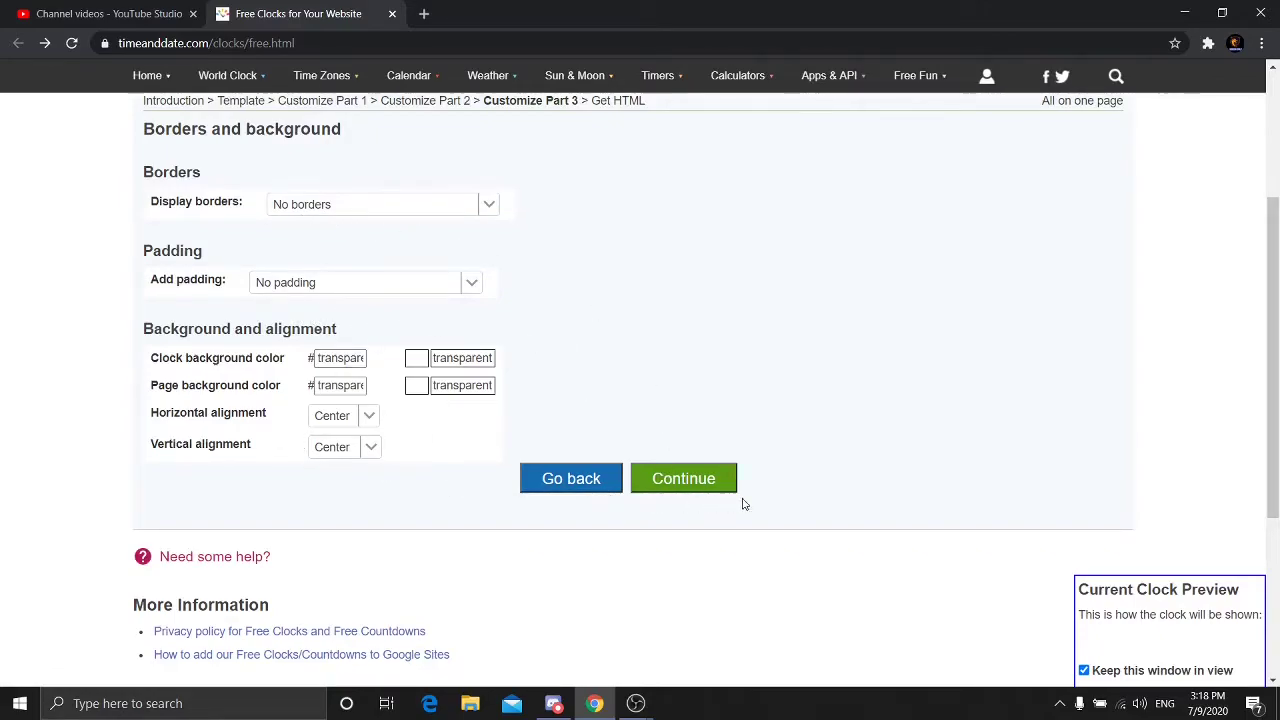
left_click(692, 481)
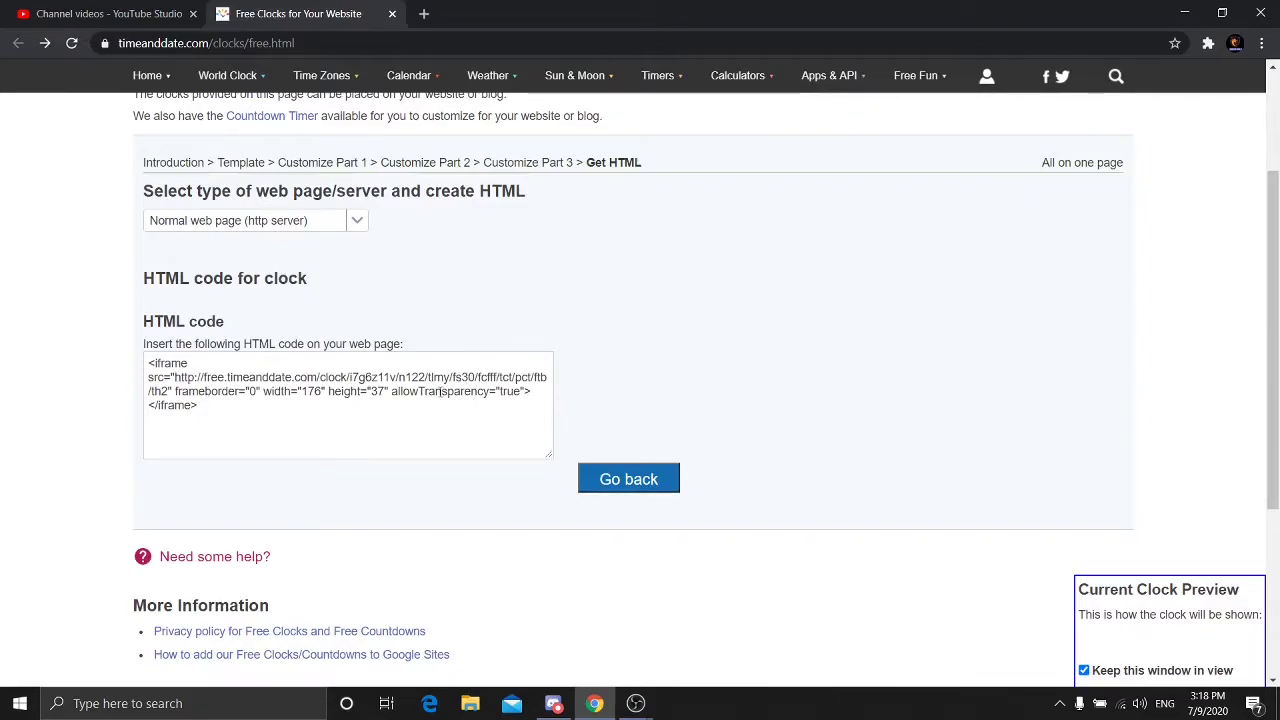
Step: Copy only the clock URL inside the iframe src quotes and return to OBS Studio
left_click(174, 378)
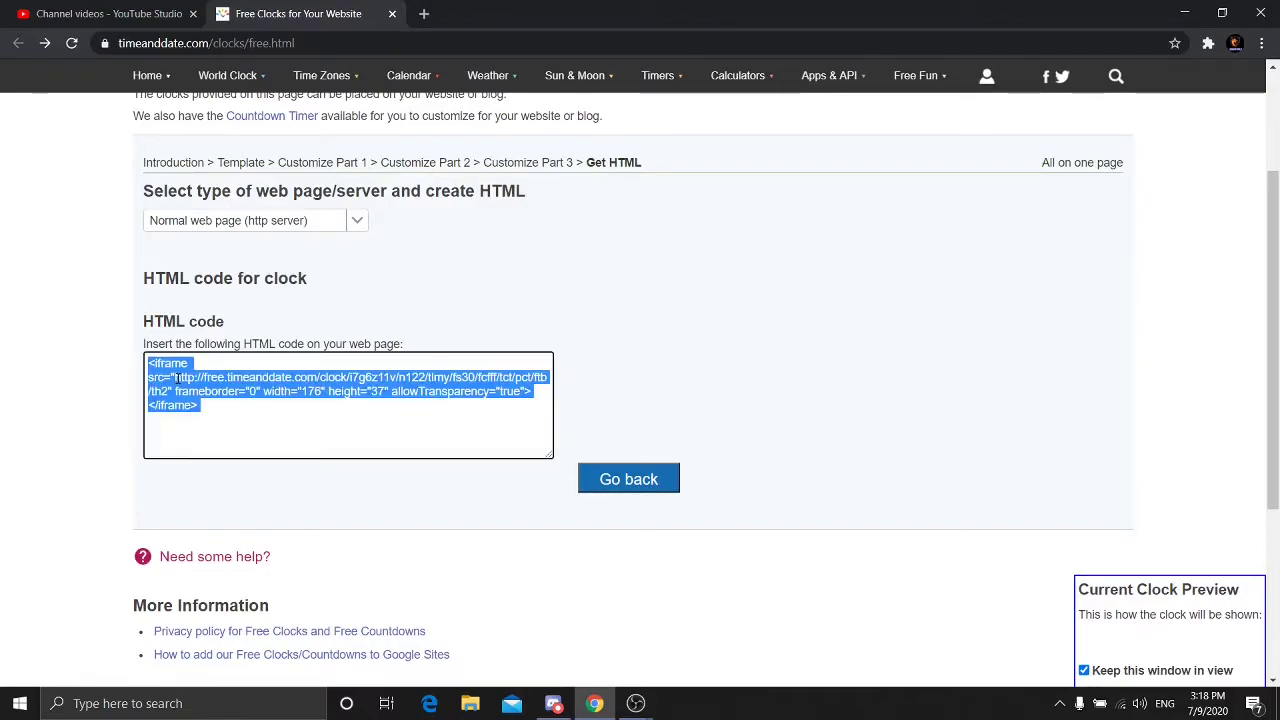
left_click(174, 378)
mouse_move(175, 378)
left_mouse_down()
mouse_move(180, 405)
mouse_move(168, 391)
left_mouse_up()
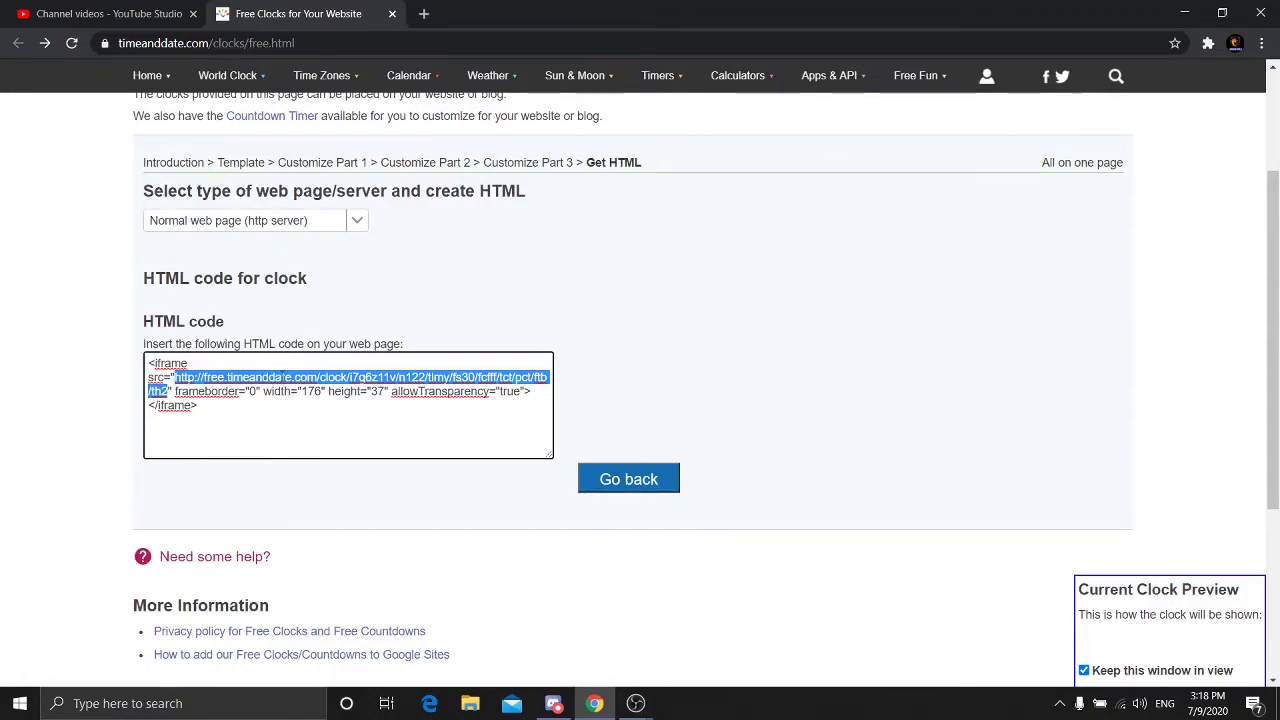
right_click(283, 377)
left_click(340, 435)
mouse_move(636, 703)
left_click(557, 622)
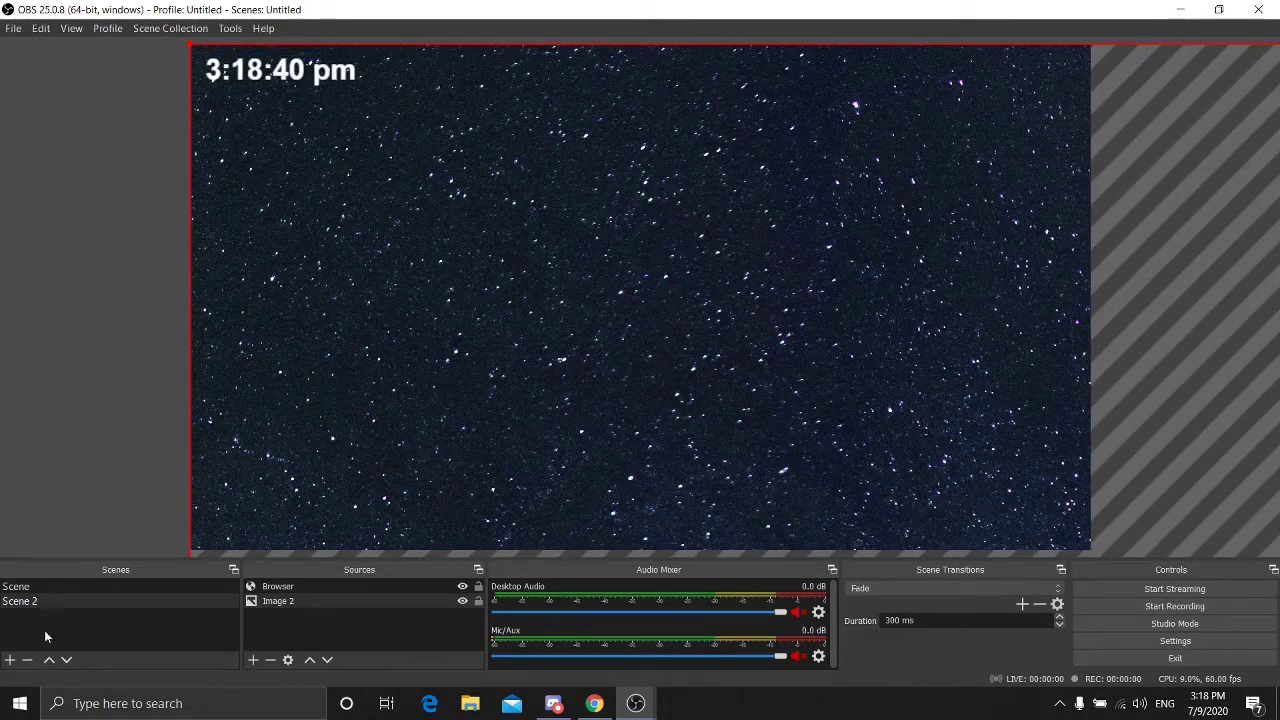
Step: Create a new scene named 'time'
left_click(9, 660)
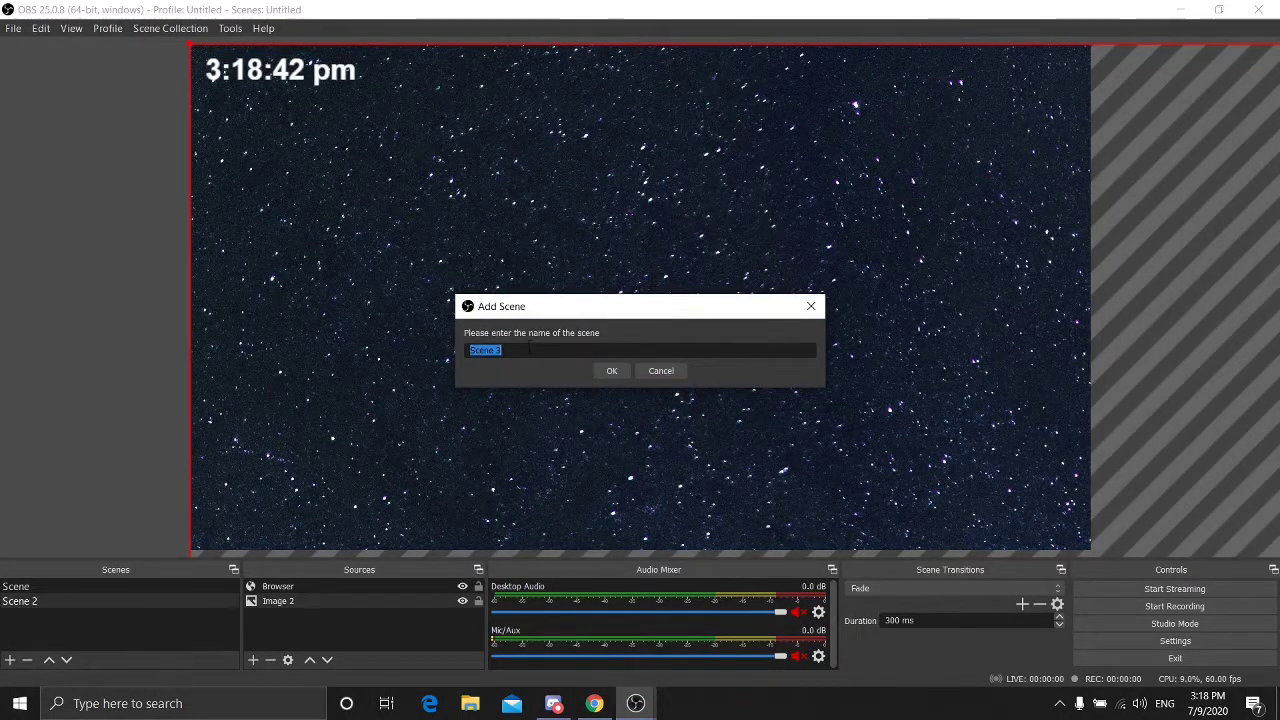
type("time")
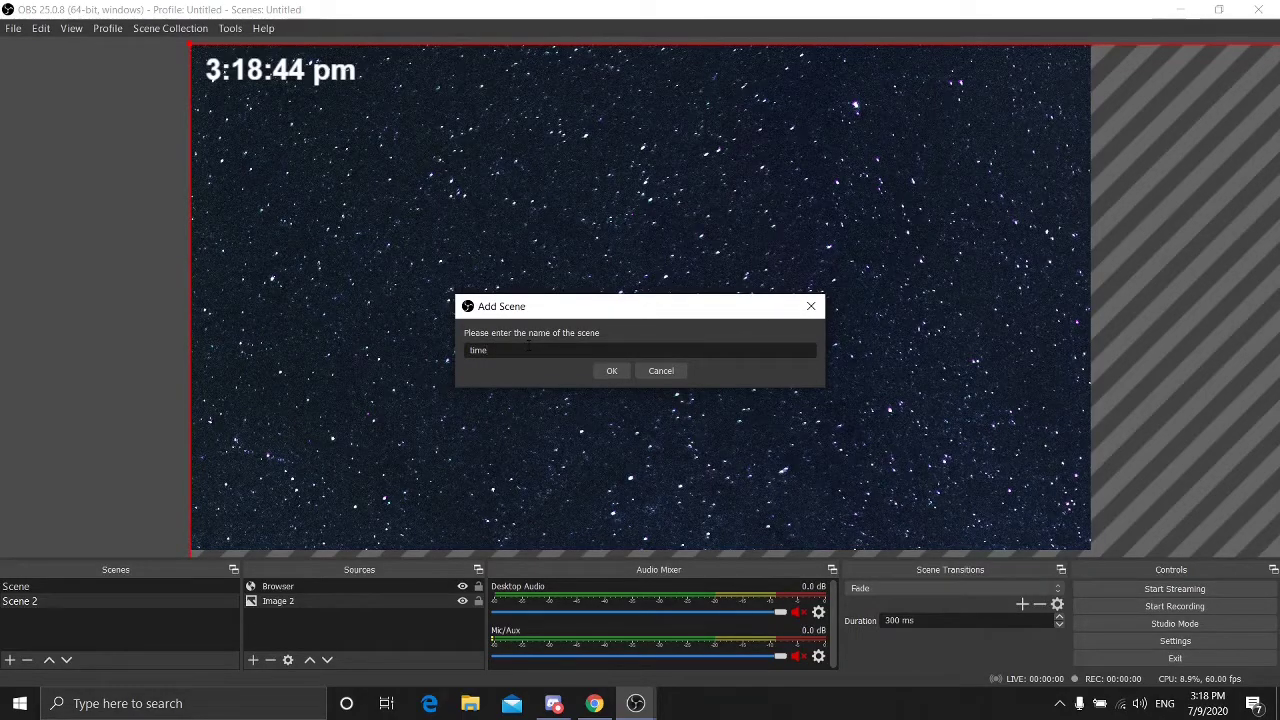
left_click(612, 370)
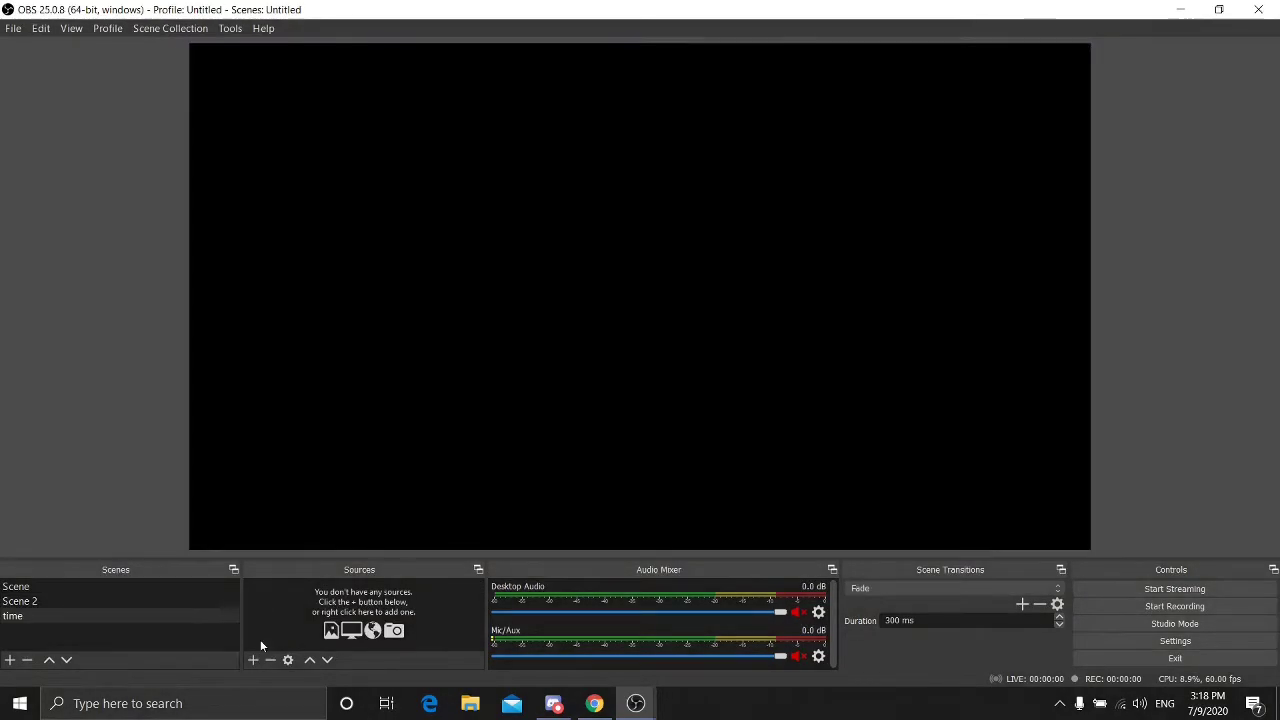
Step: Add an image source using the starry pexels-felix-mittermeier-956999 picture
left_click(252, 660)
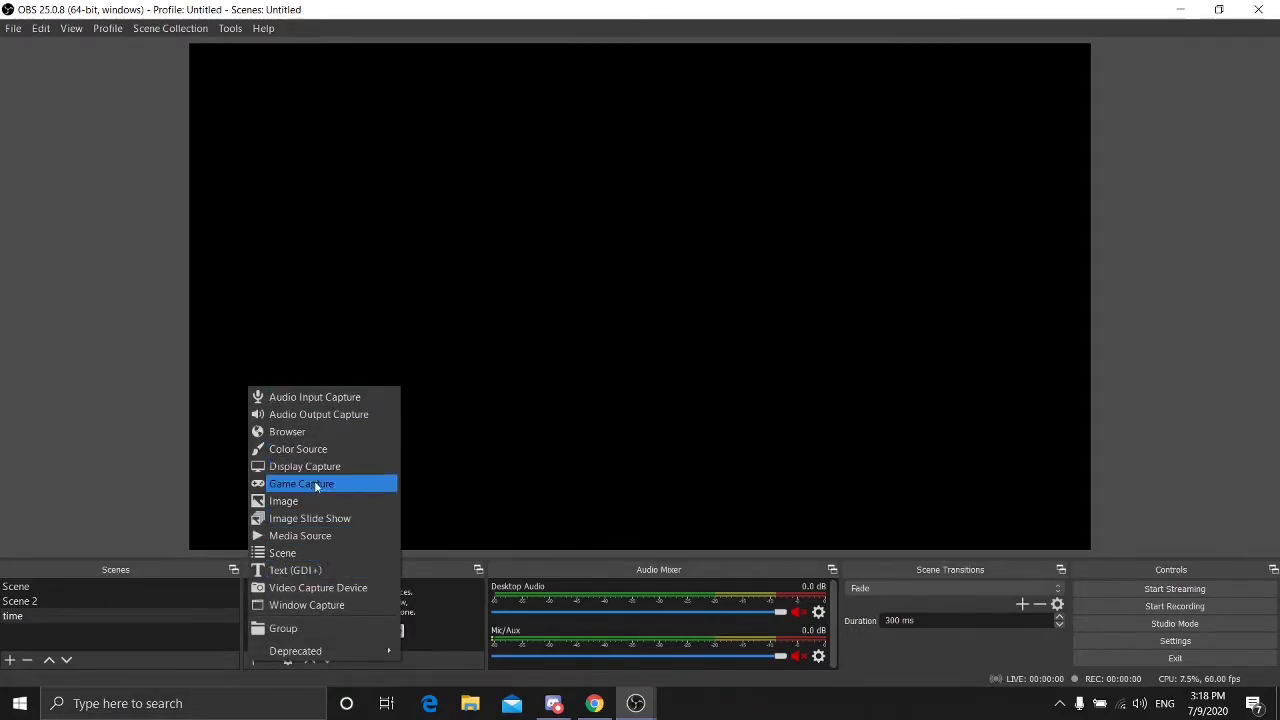
left_click(280, 501)
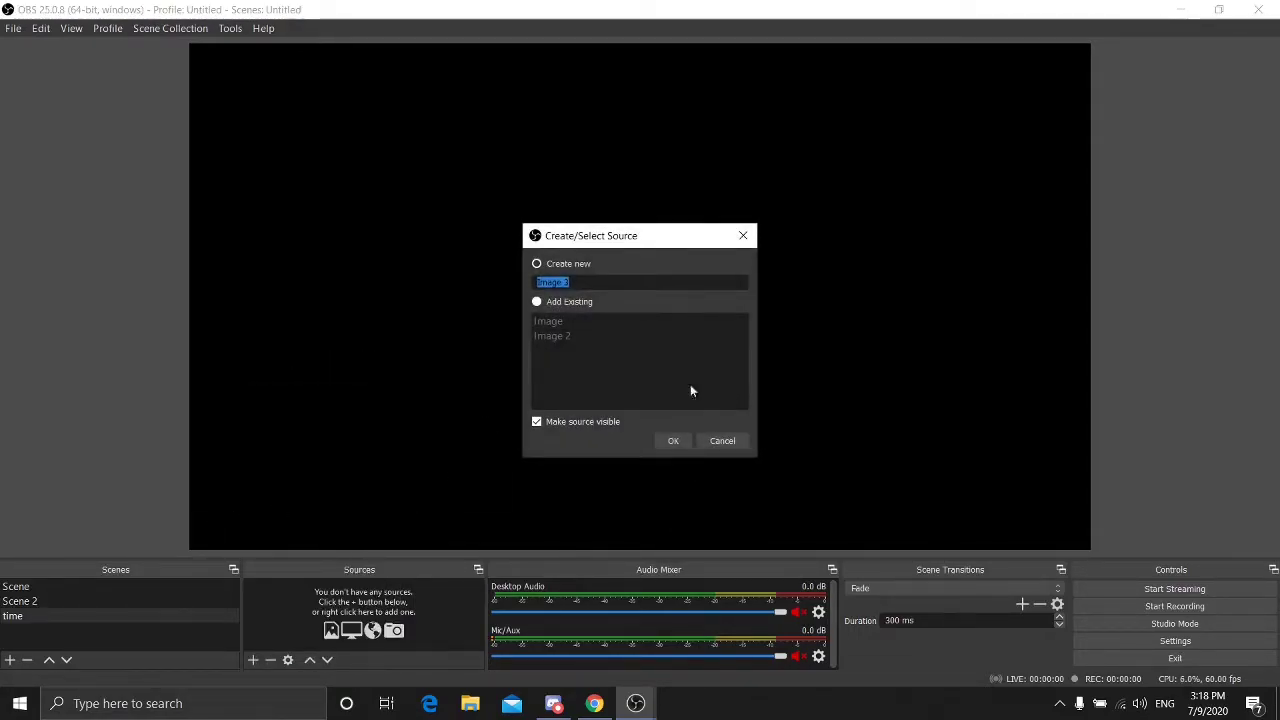
left_click(682, 443)
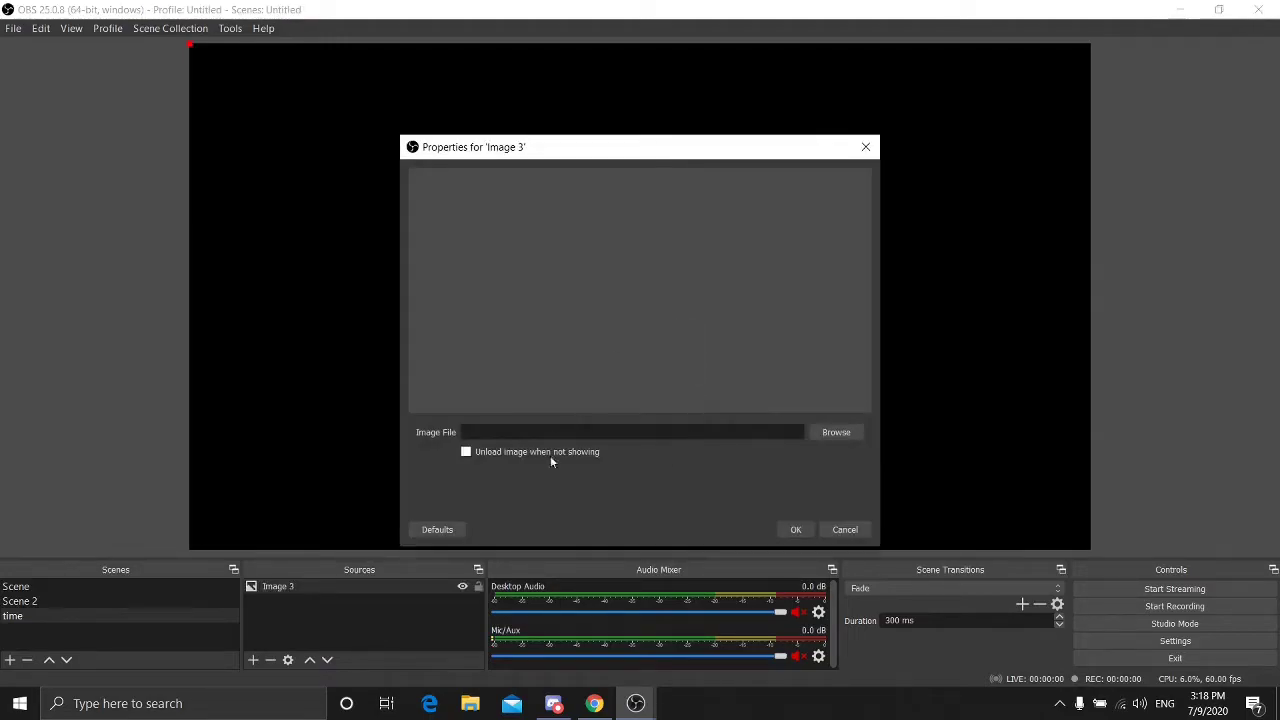
left_click(836, 432)
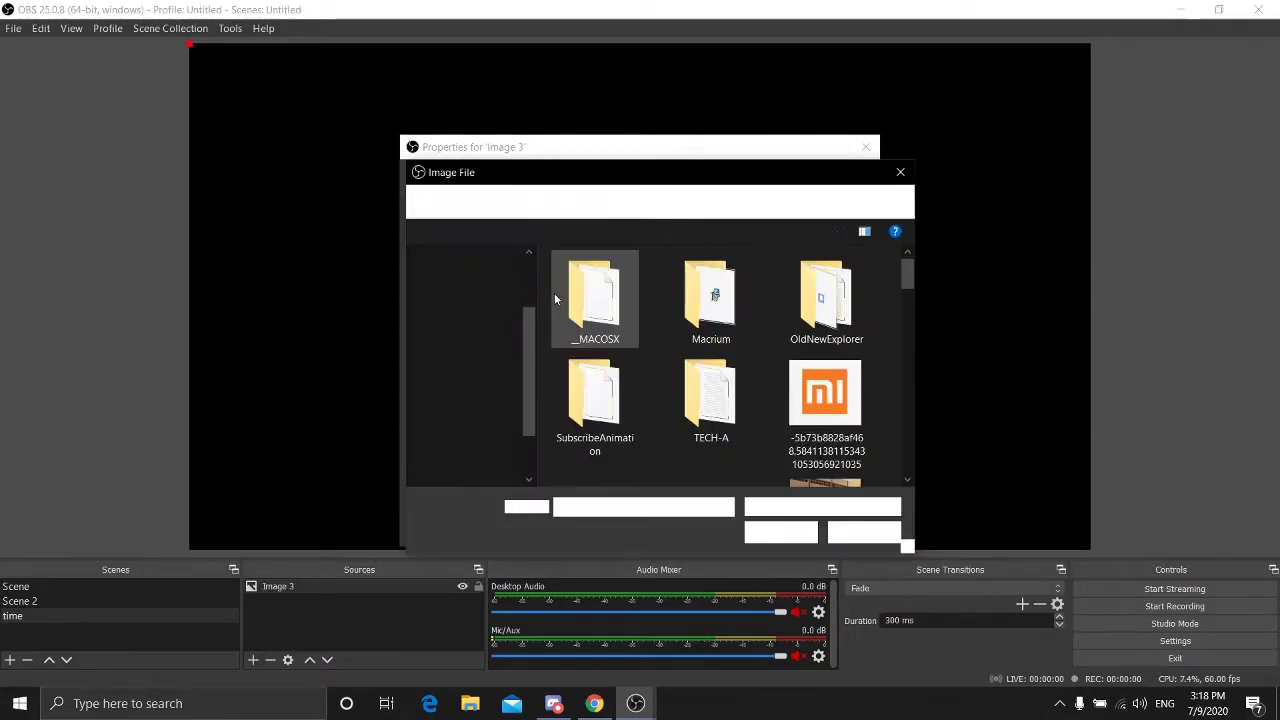
scroll(763, 388, "down", 6)
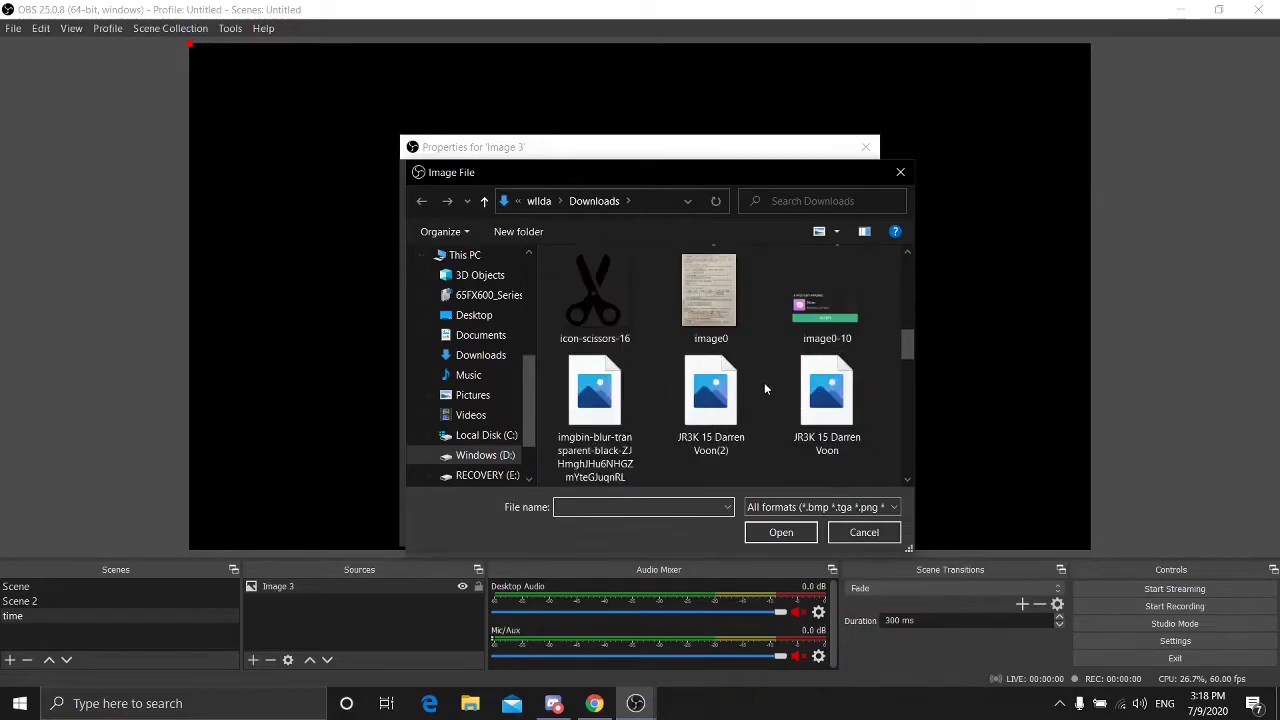
scroll(767, 375, "down", 2)
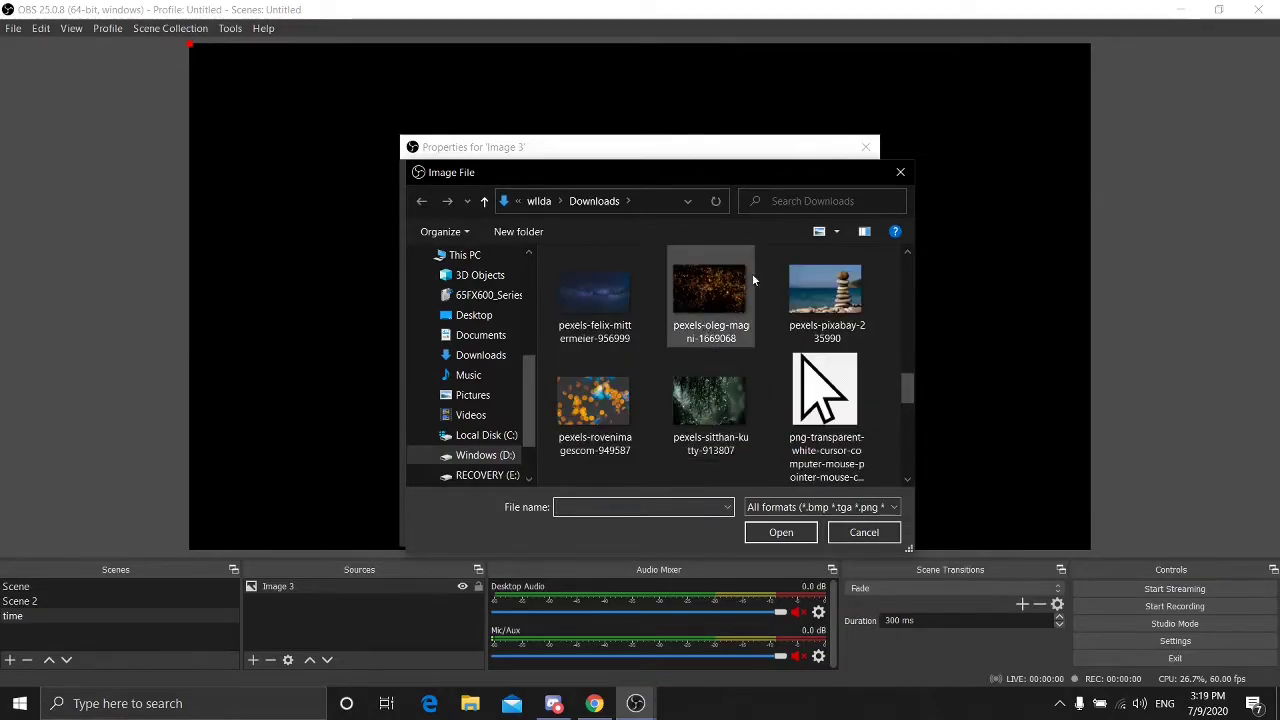
scroll(836, 316, "down", 1)
scroll(836, 316, "up", 1)
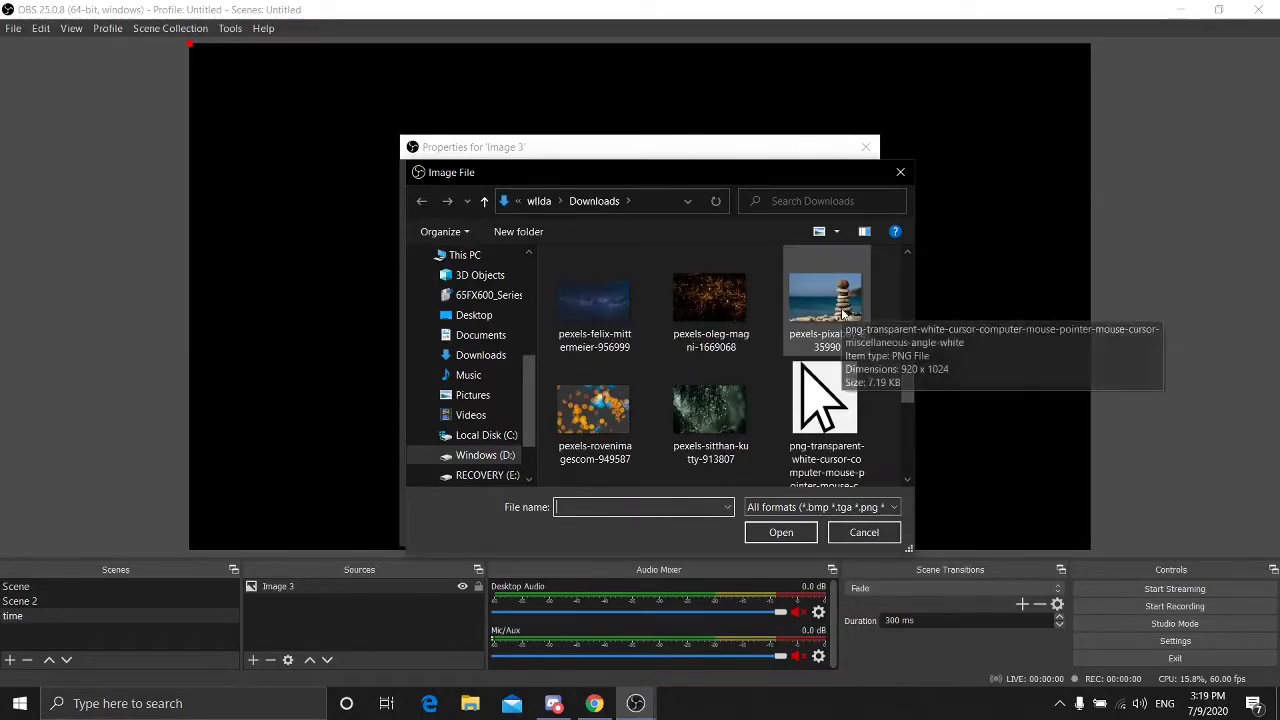
left_click(638, 296)
left_click(782, 536)
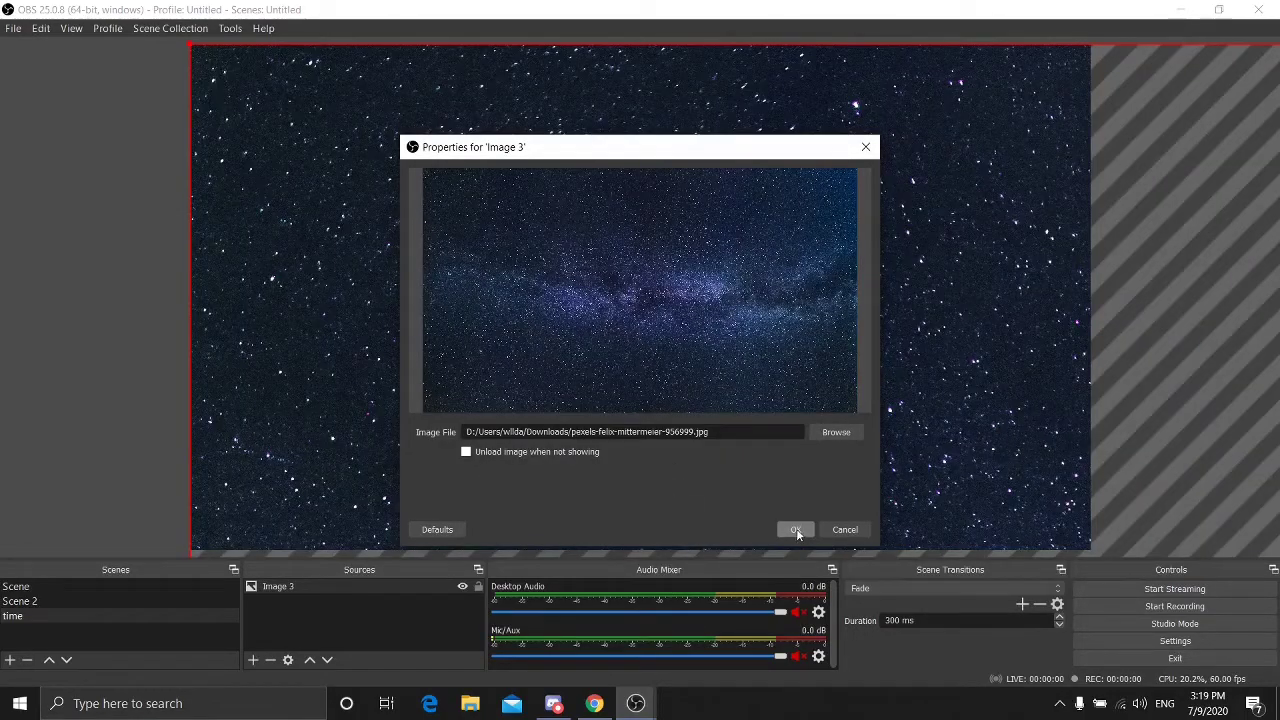
left_click(795, 530)
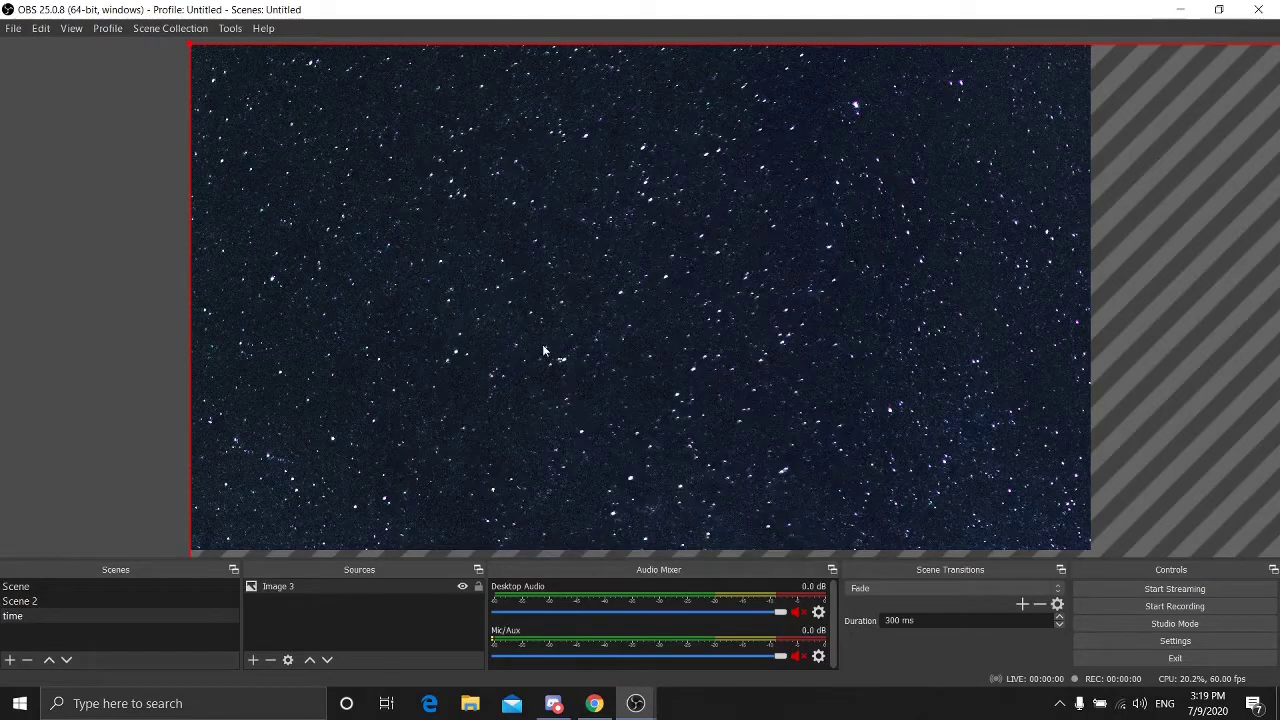
Step: Stretch the starry background image to fill the whole canvas
left_click_drag(189, 43, 266, 82)
left_click_drag(195, 48, 446, 206)
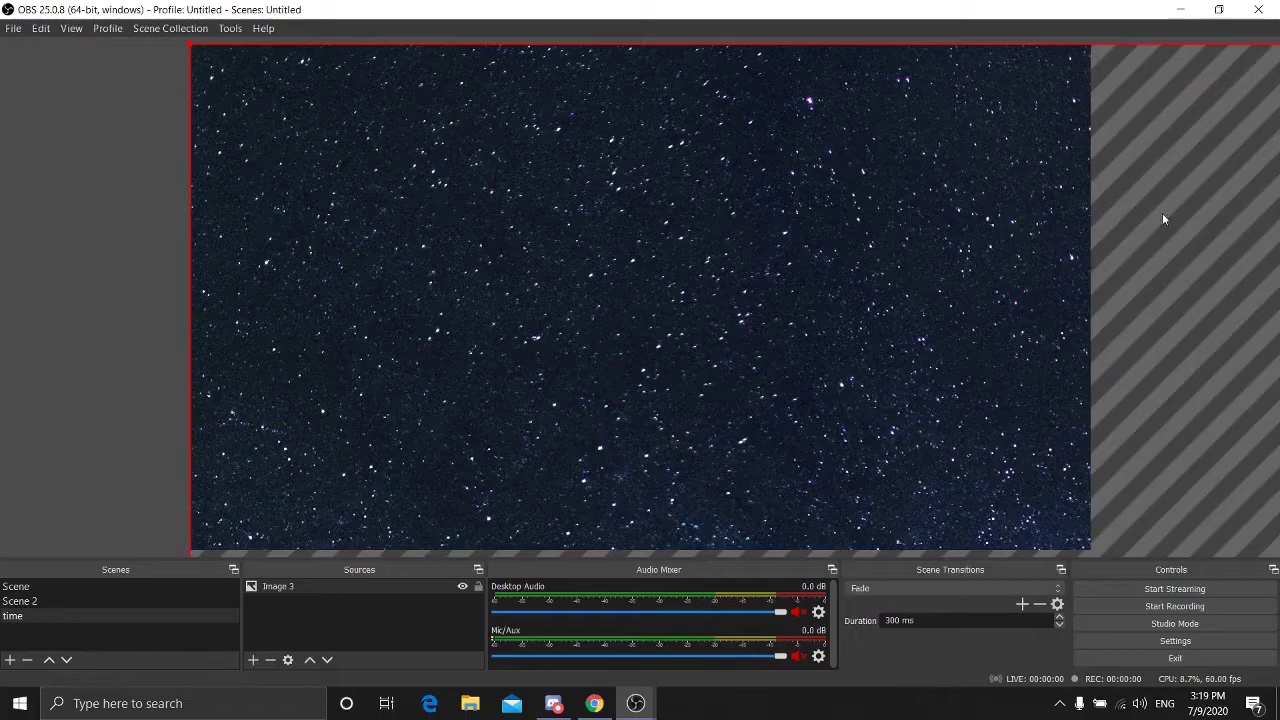
left_click(252, 661)
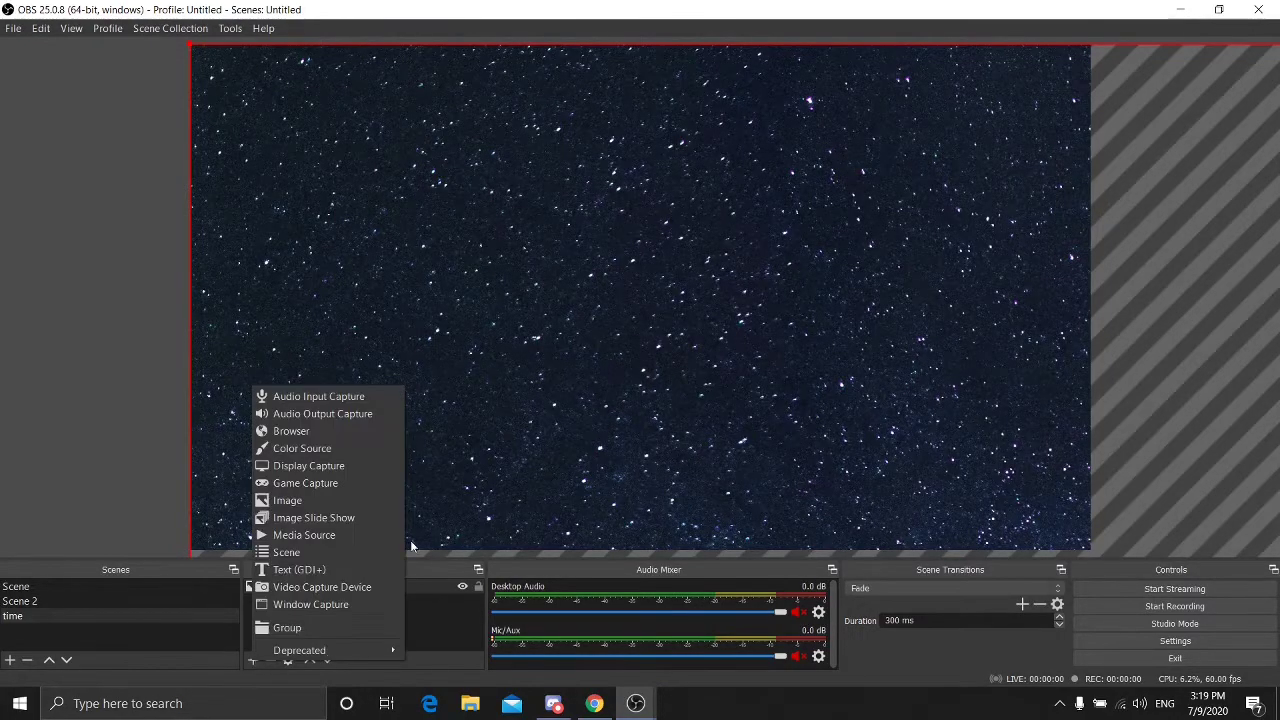
Step: Add browser source 'Browser 2' with its URL replaced by the pasted timeanddate.com clock address
left_click(316, 432)
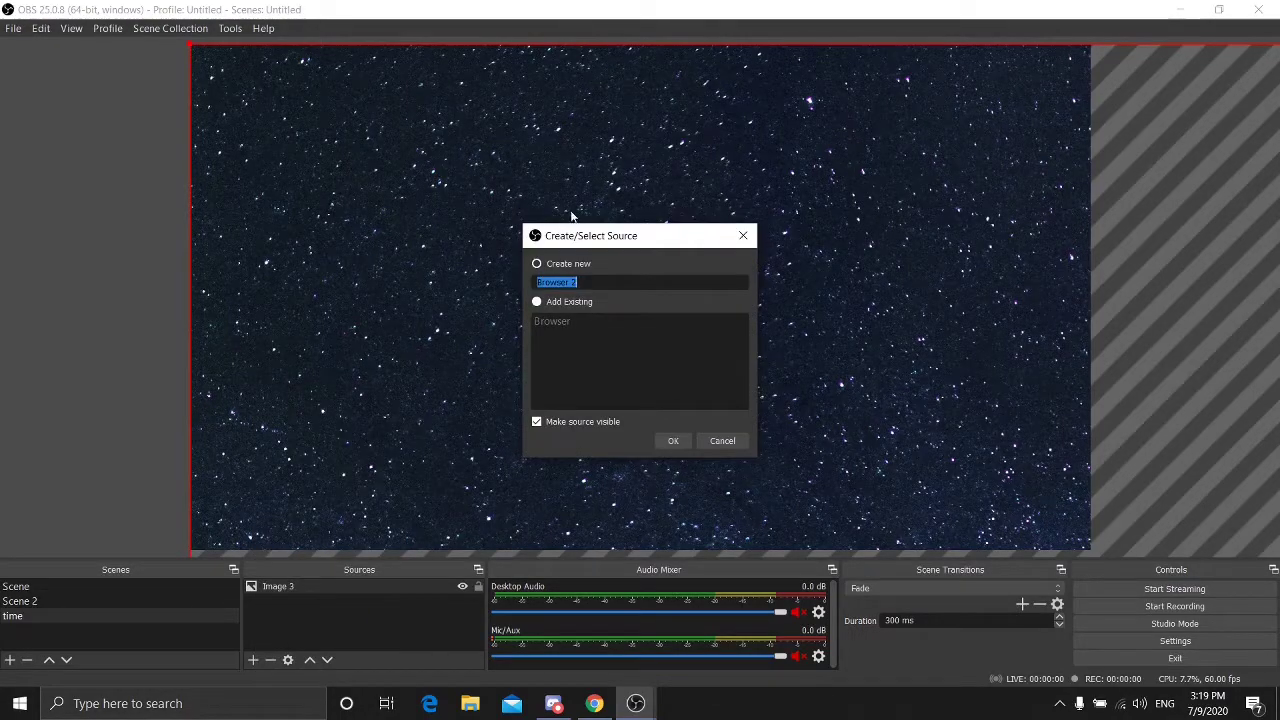
key("End")
key("Return")
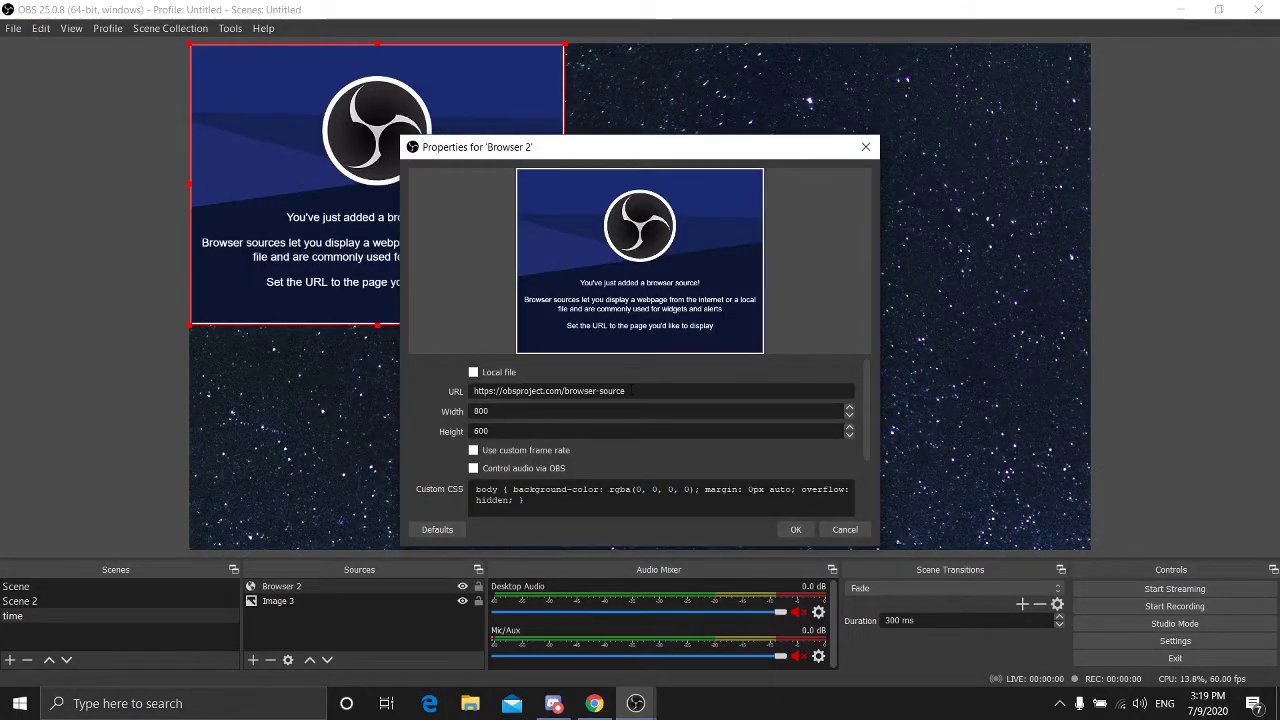
left_click_drag(628, 391, 472, 391)
key("BackSpace")
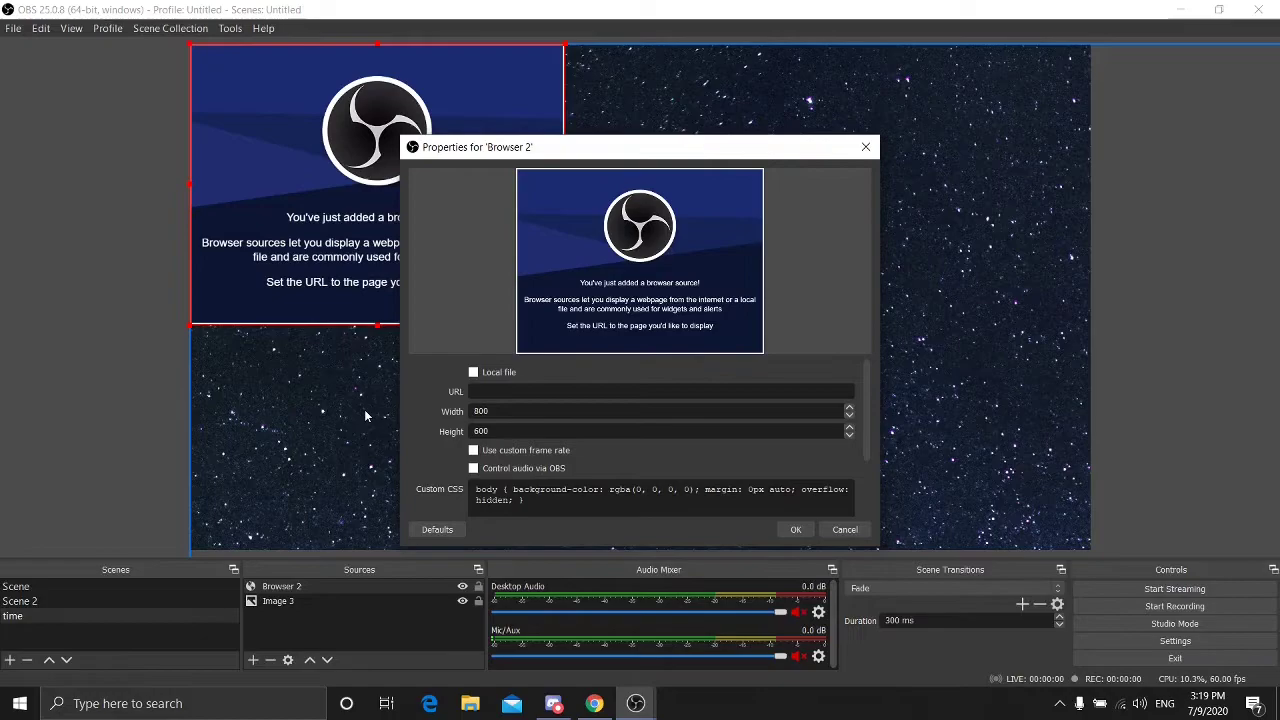
type("http://free.timeanddate.com/clock/i7g6z11v/n122/tlmy/fs30/fcfff/tct/pct/ftb/th2")
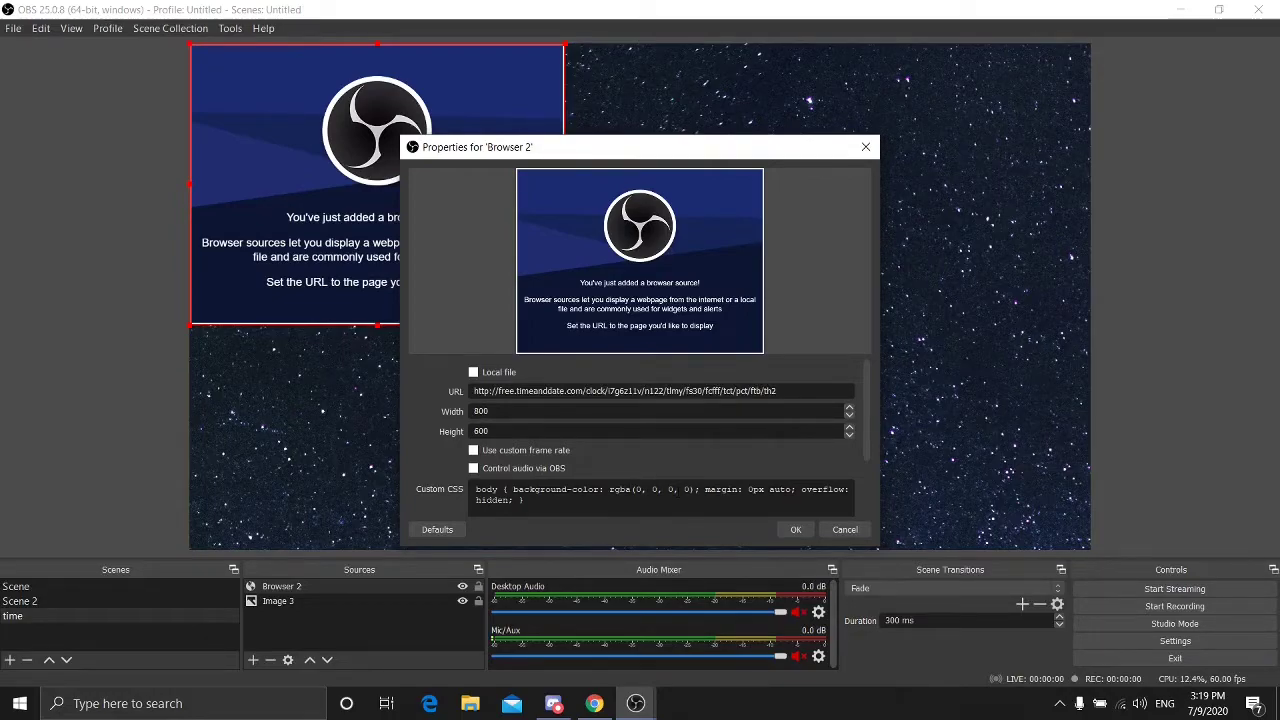
left_click(795, 530)
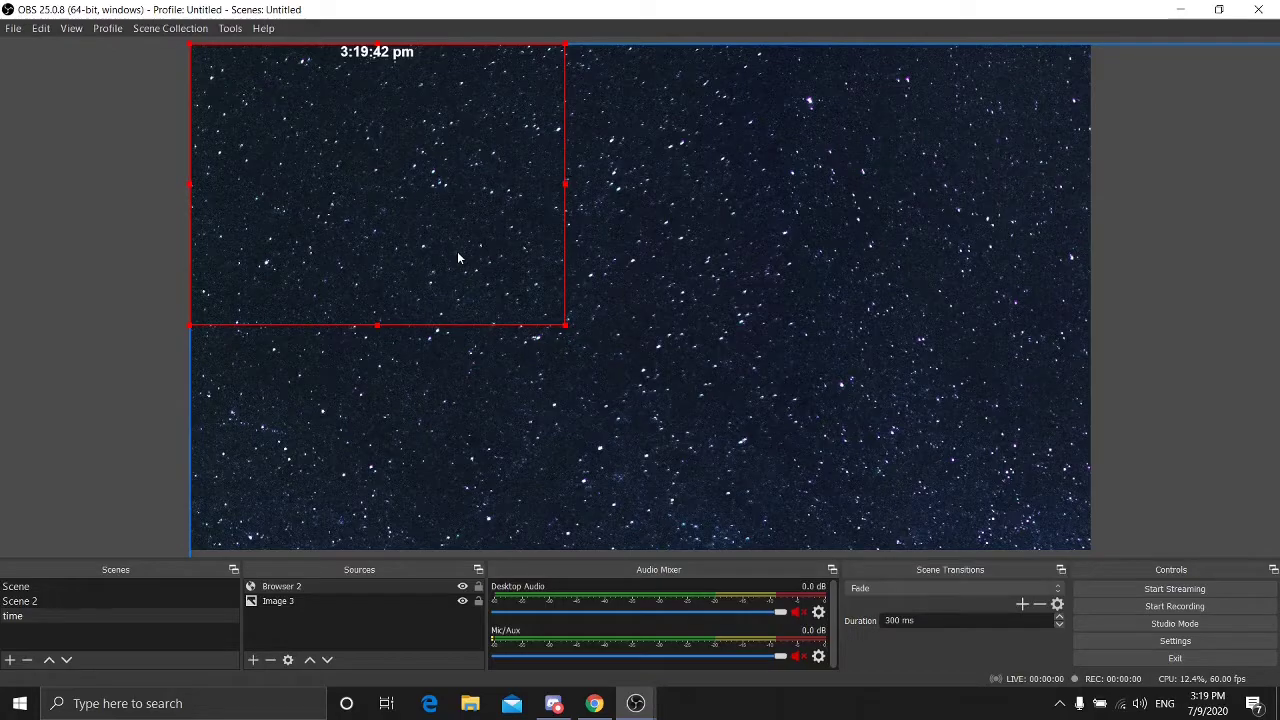
Step: Enlarge the clock source, move it to the top-left corner, and compare with the system clock
left_click_drag(457, 251, 549, 344)
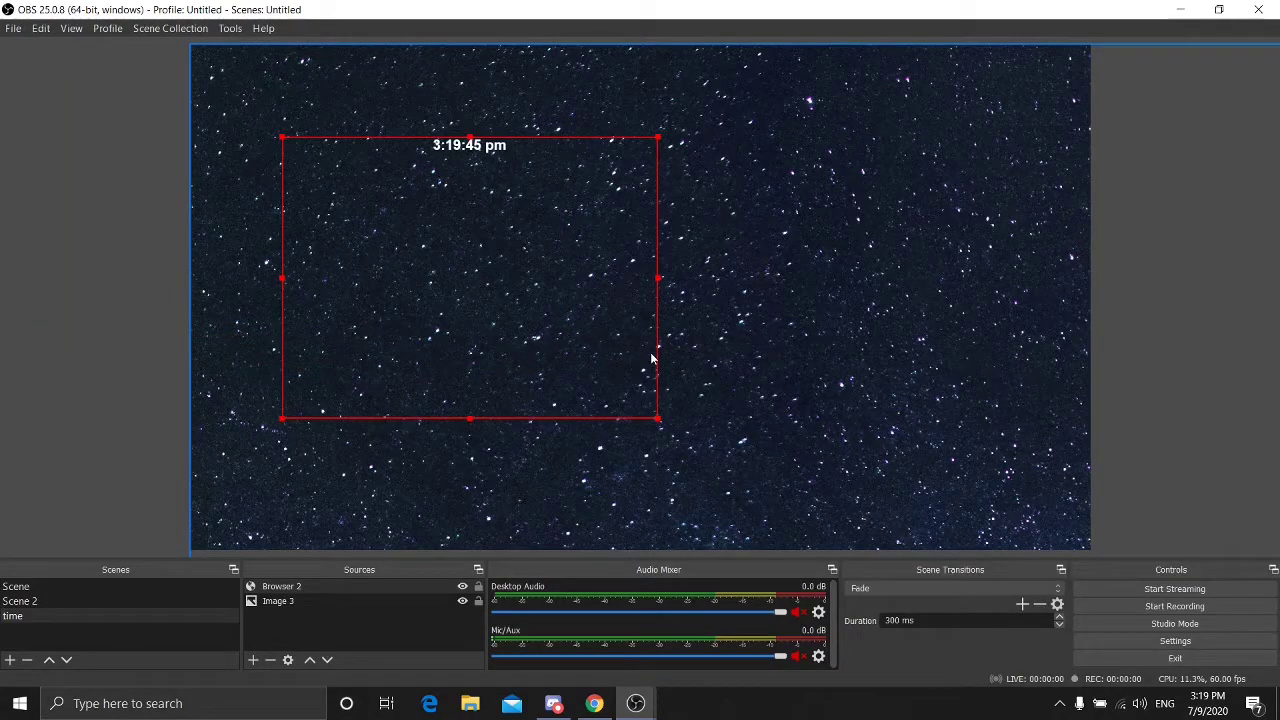
left_click_drag(654, 354, 678, 339)
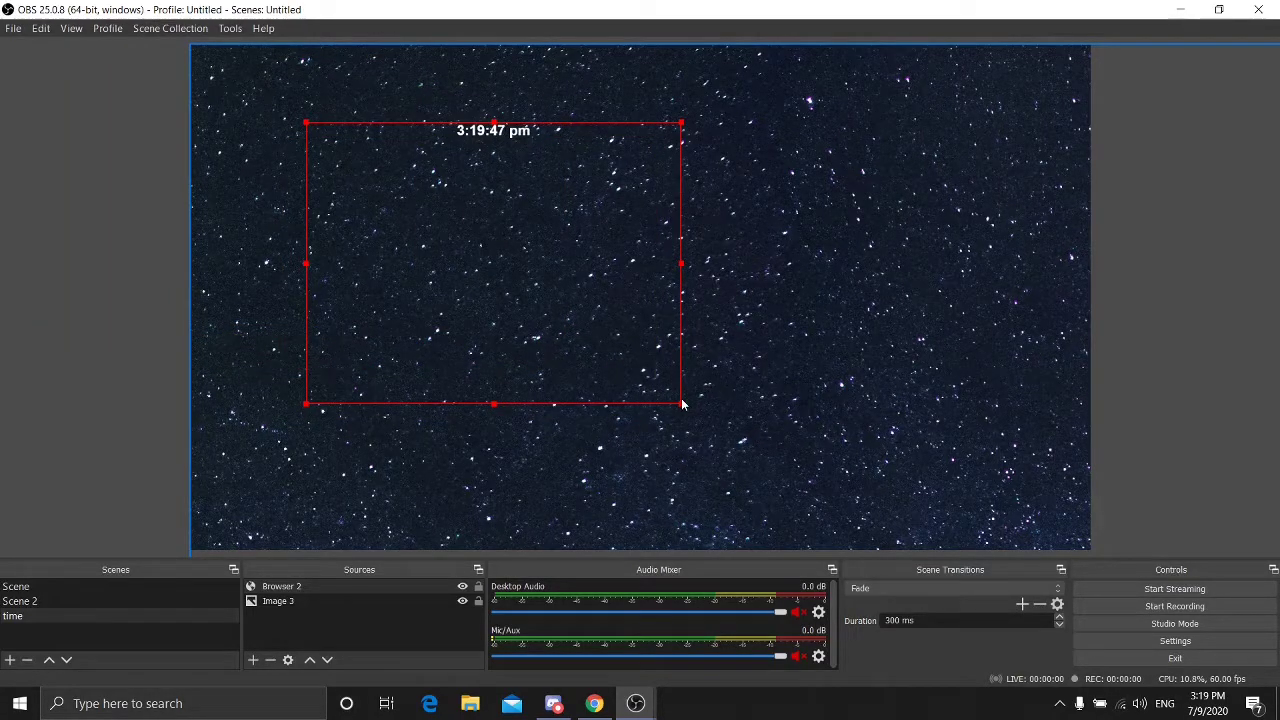
left_click(700, 399)
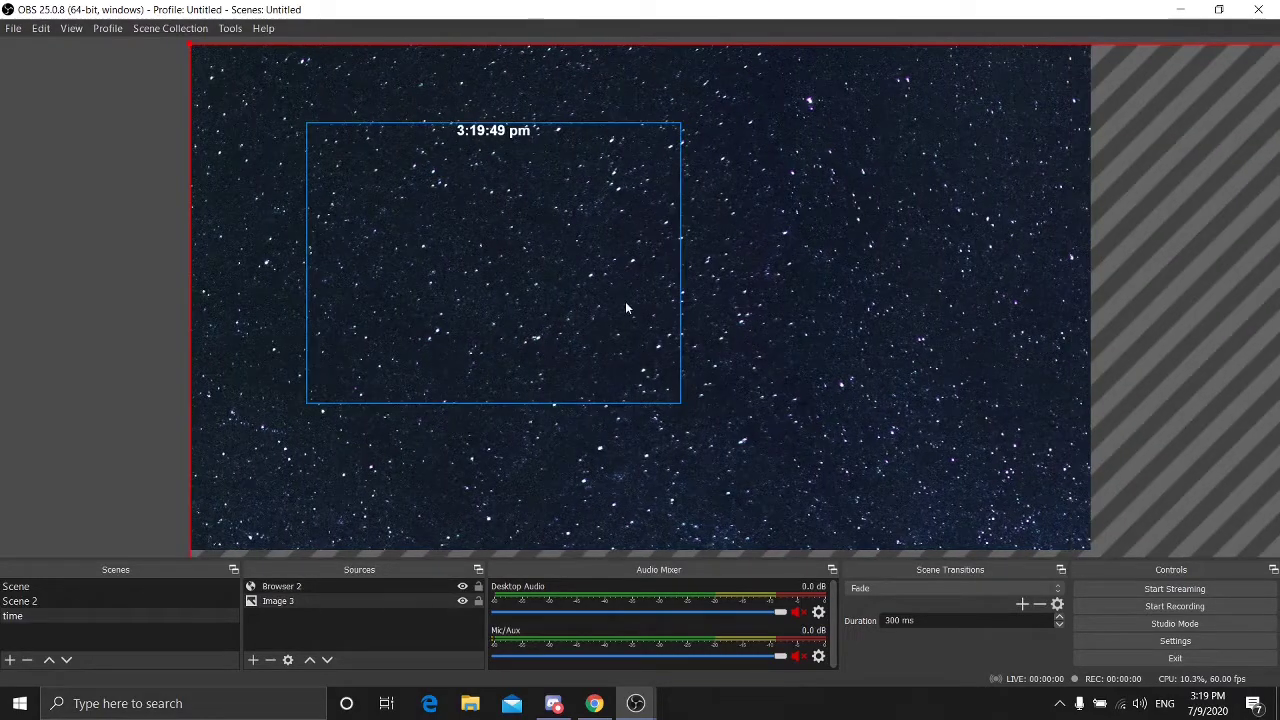
left_click(625, 308)
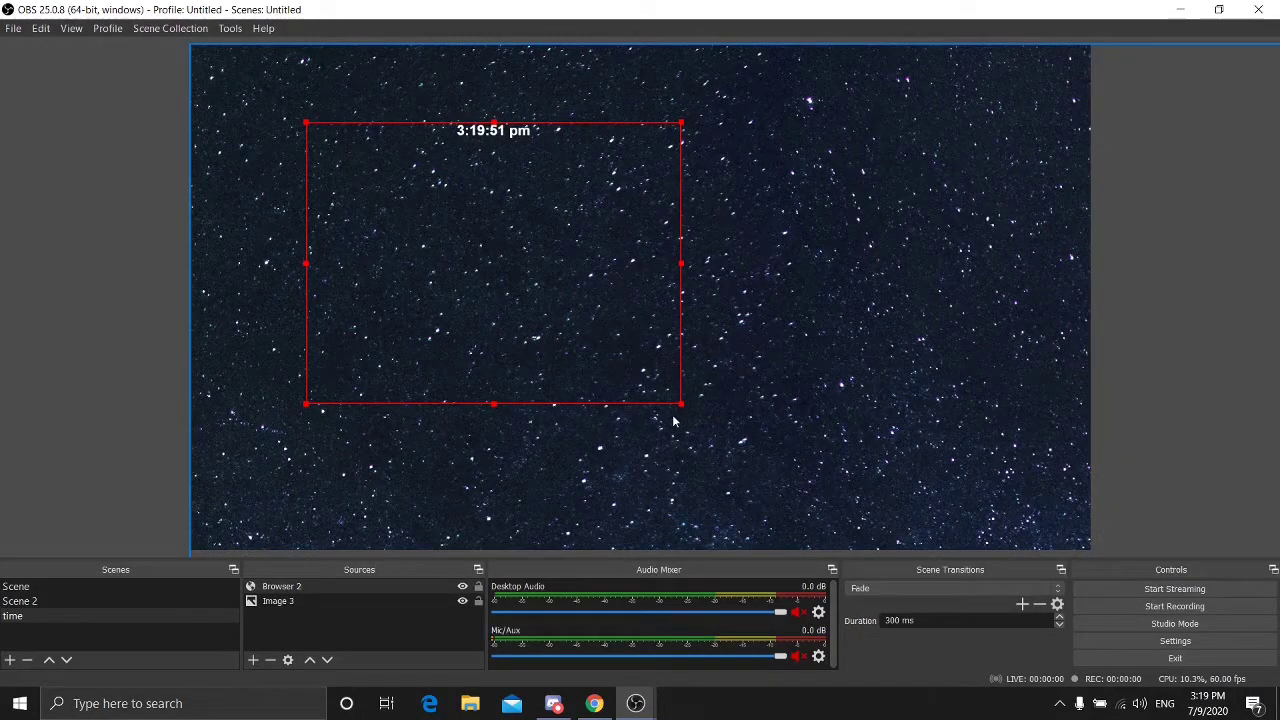
left_click_drag(673, 416, 1090, 716)
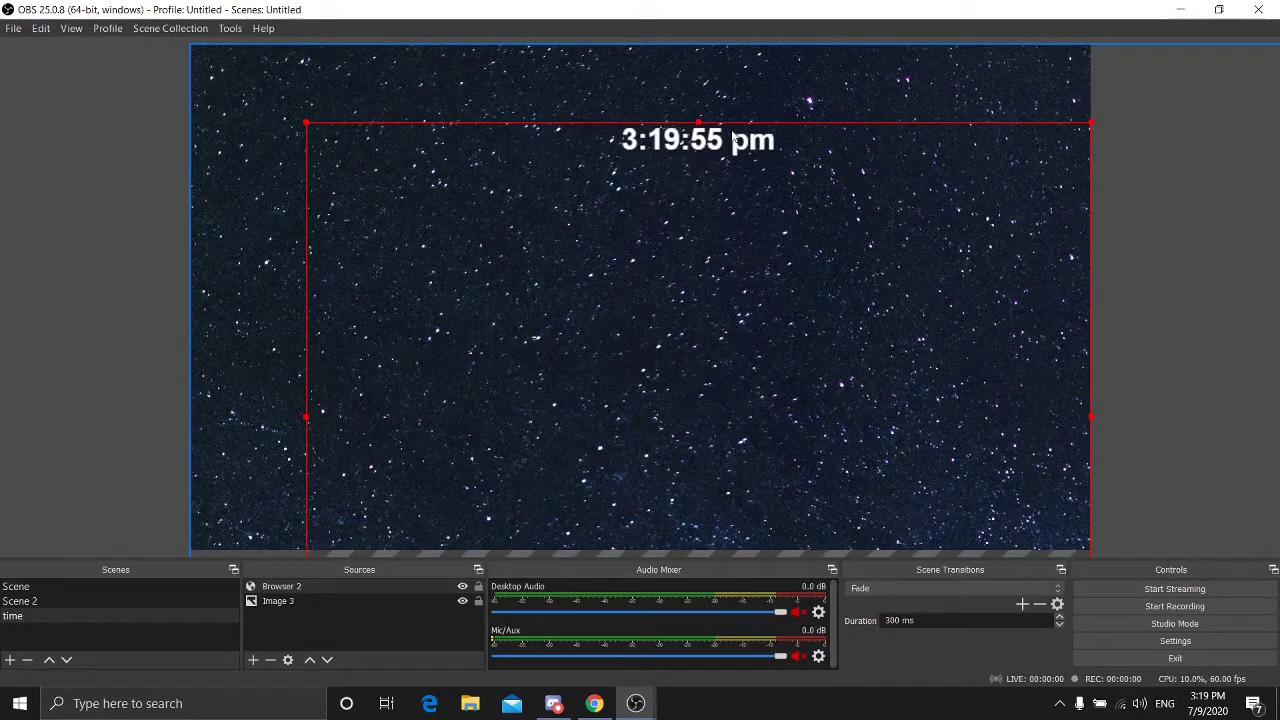
left_click_drag(733, 140, 297, 77)
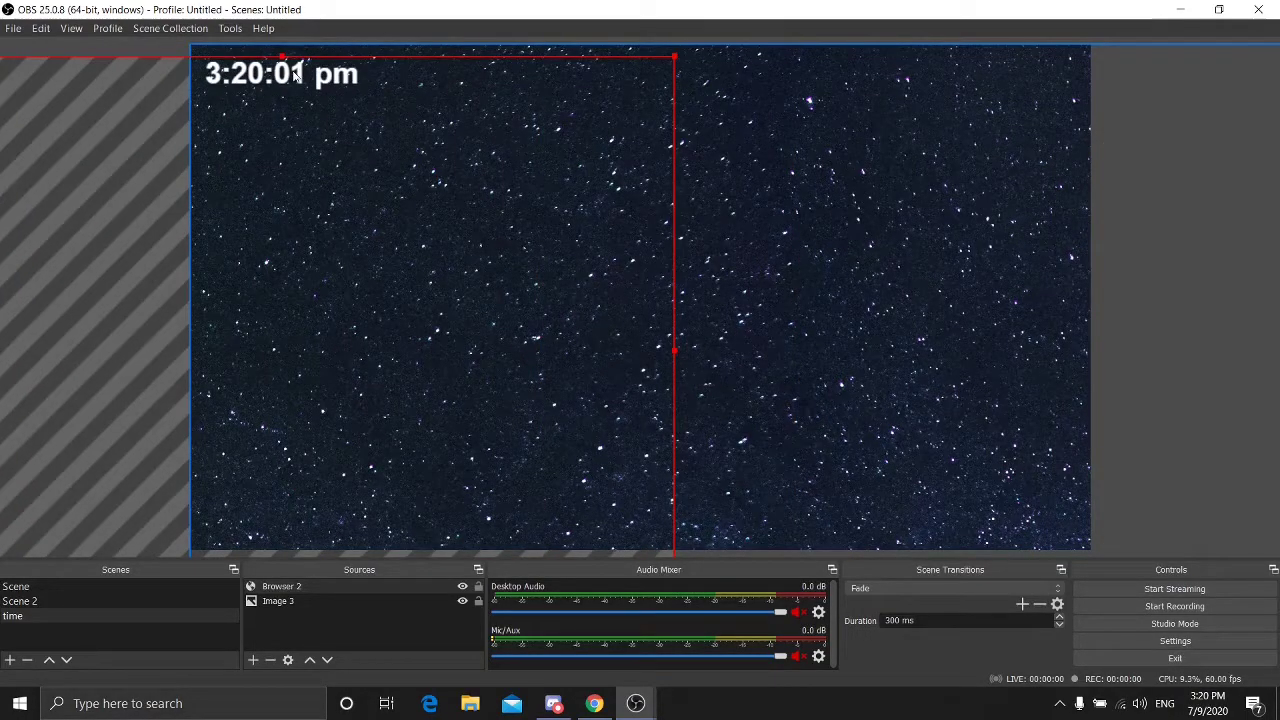
left_click(297, 77, "ctrl")
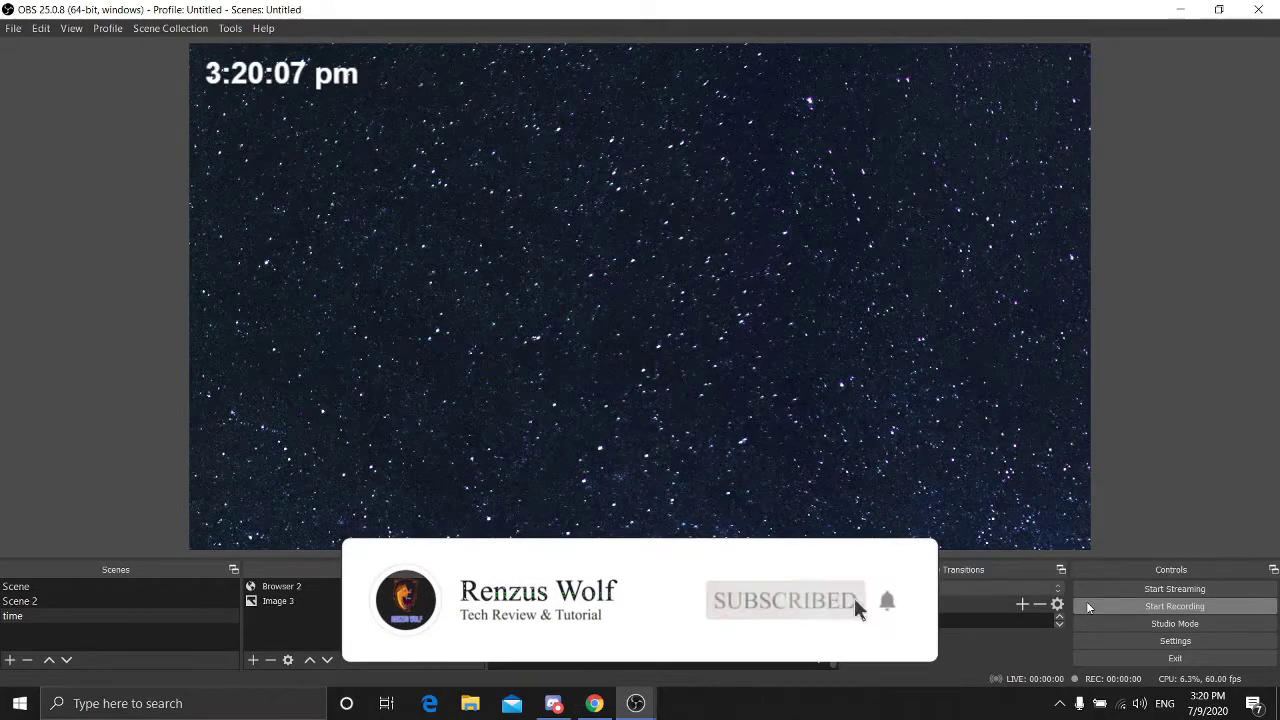
key("super+alt+d")
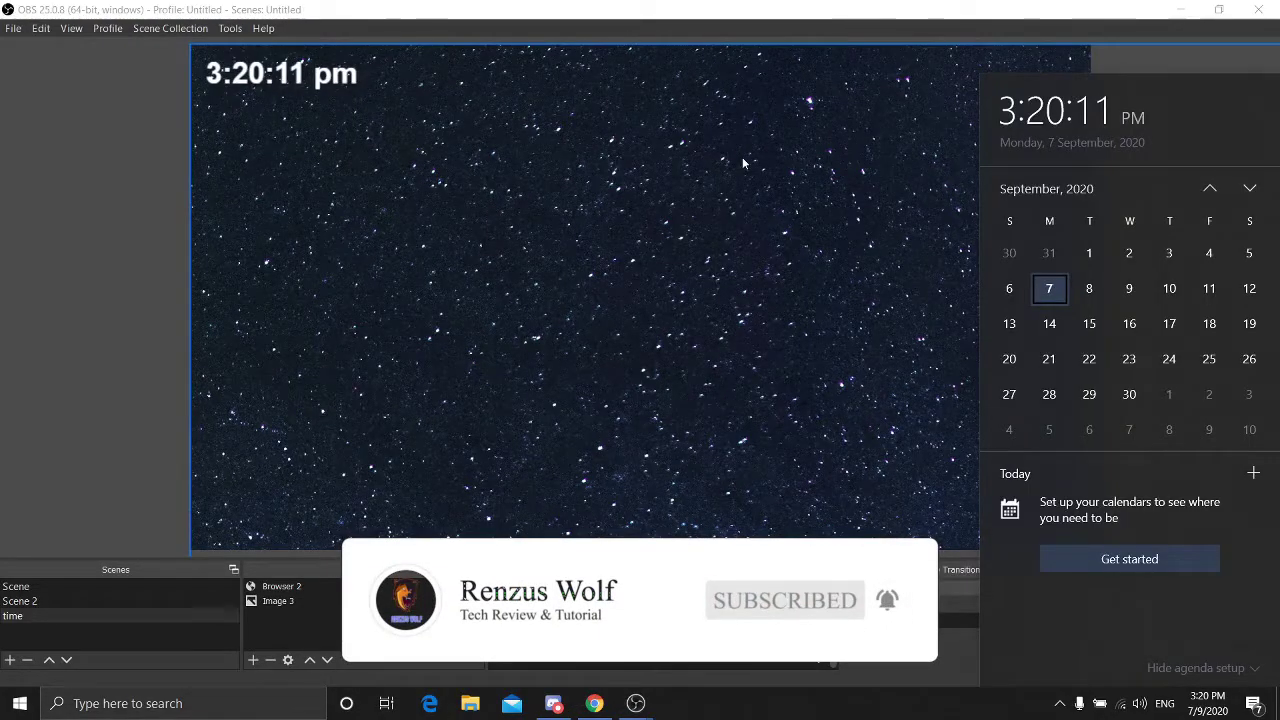